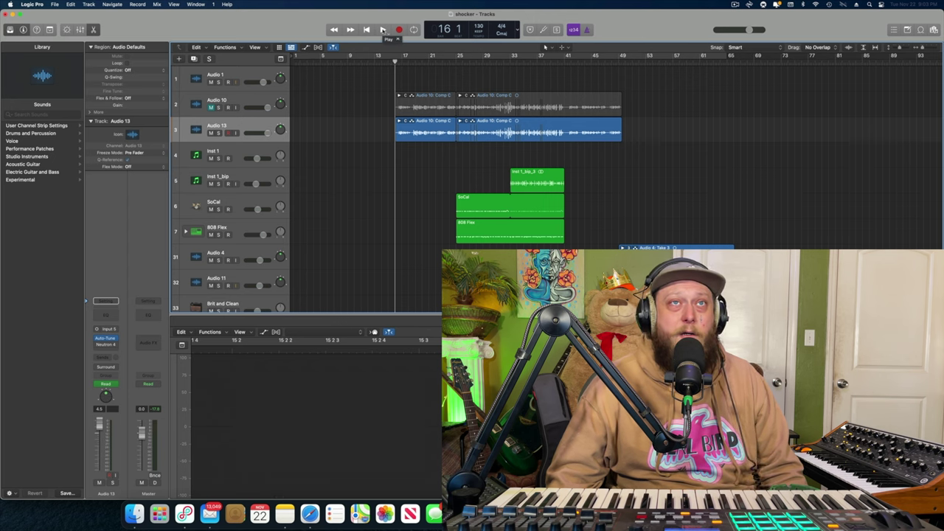
# Play the song from bar 16 to hear the Audio 13 vocal, stop playback and return the playhead to bar 16.
pyautogui.click(383, 29)
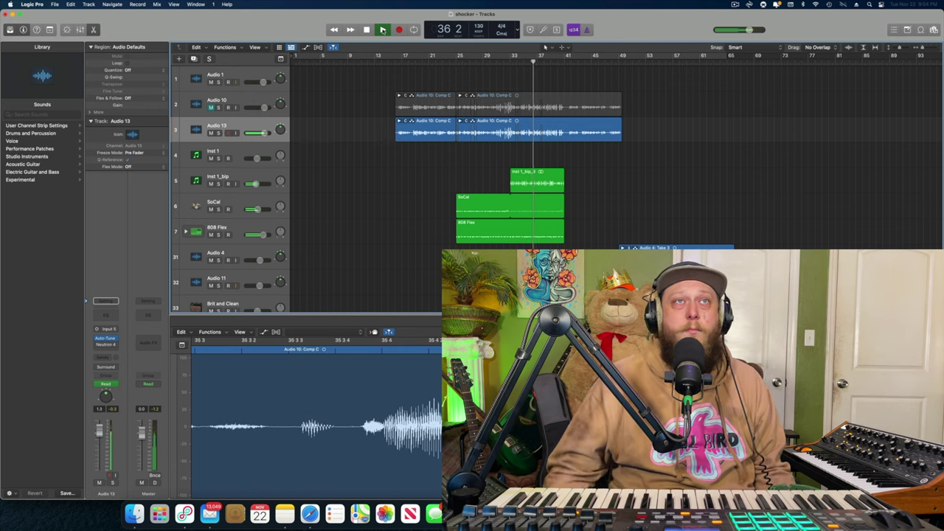
pyautogui.click(366, 29)
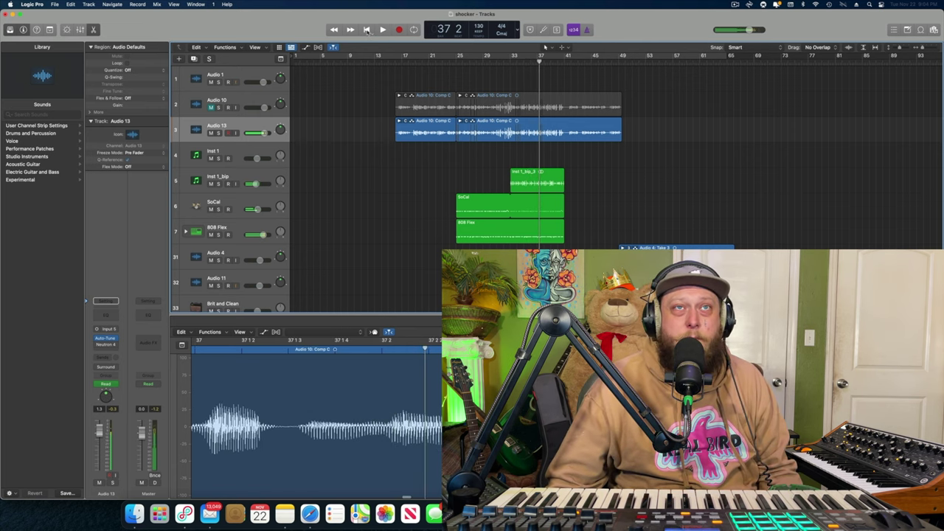
pyautogui.click(395, 59)
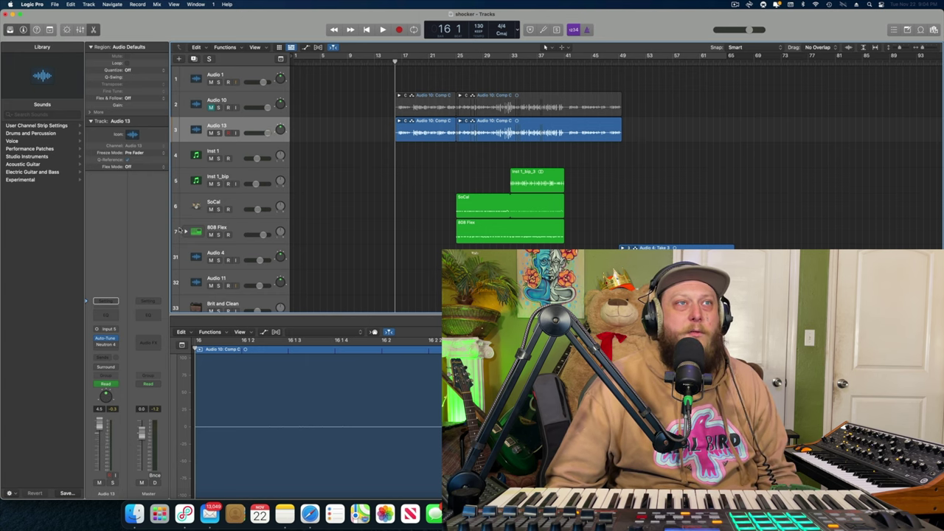
# Open the existing Neutron 4 on Audio 13, review its addable modules and Assistant View, and close the plug-in.
pyautogui.moveTo(105, 345)
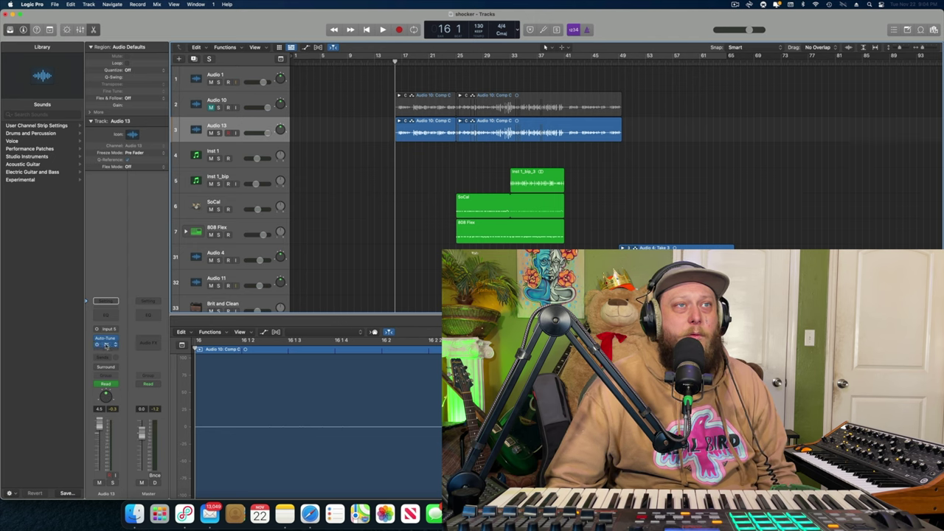
pyautogui.click(106, 345)
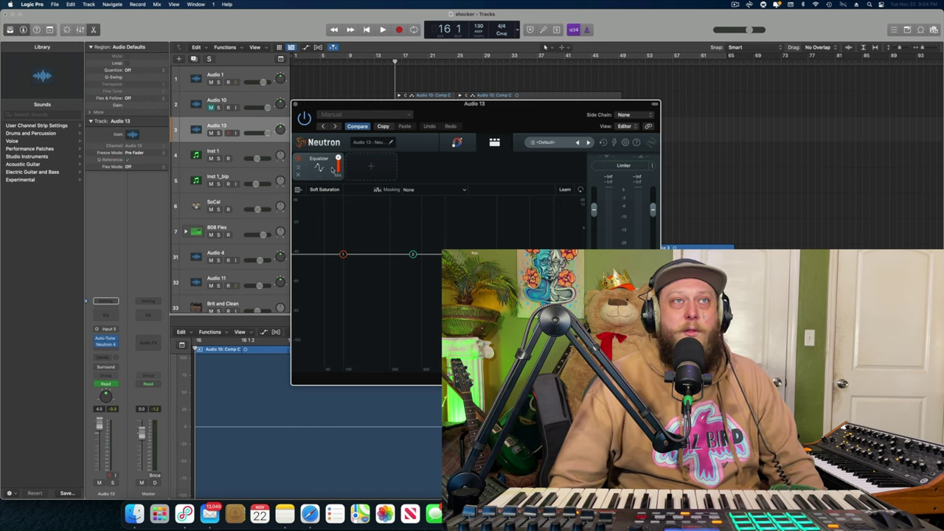
pyautogui.click(372, 168)
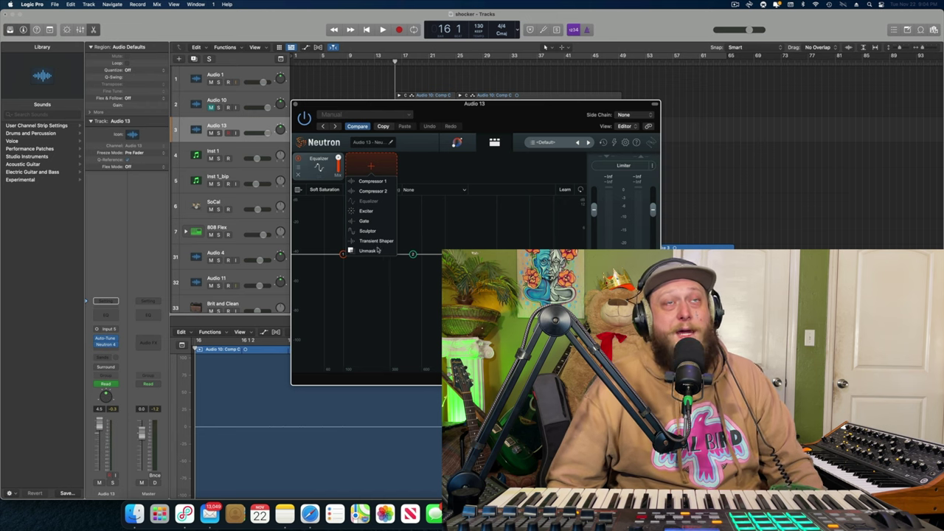
pyautogui.click(421, 171)
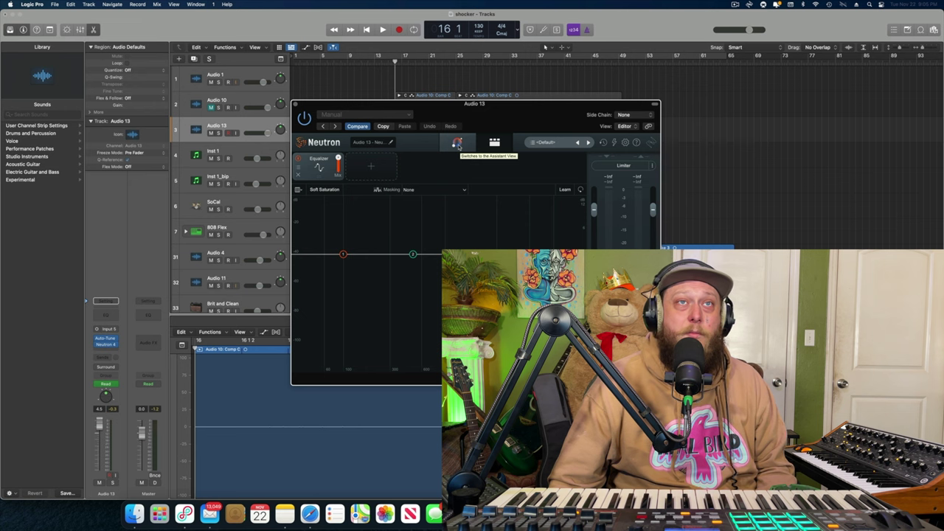
pyautogui.click(457, 143)
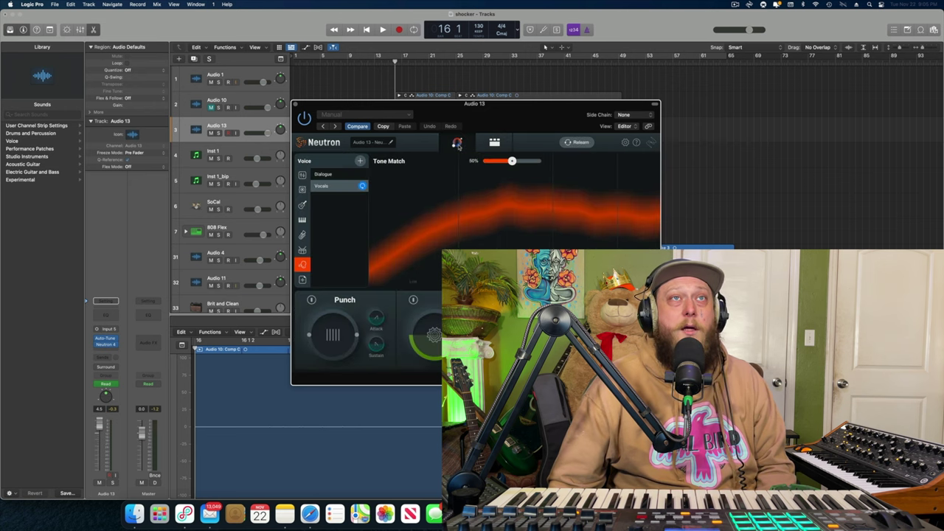
pyautogui.moveTo(446, 111); pyautogui.dragTo(600, 162)
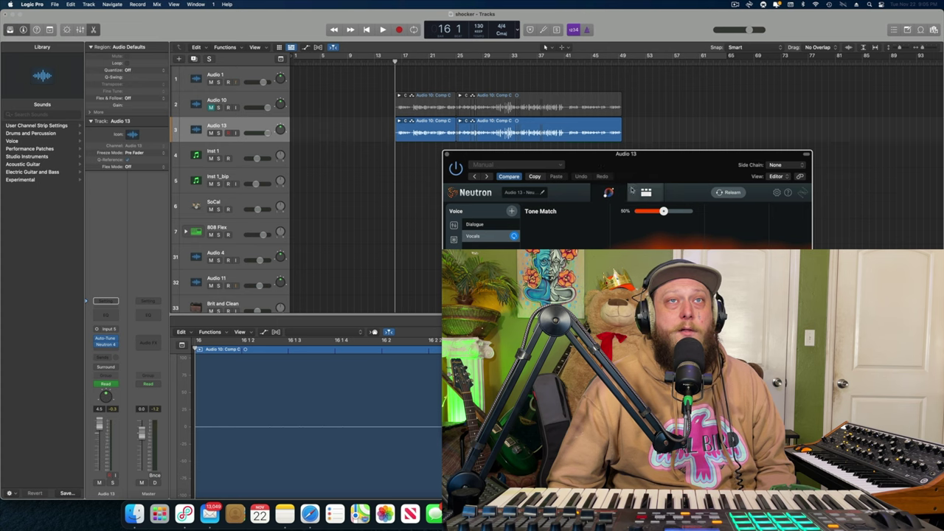
pyautogui.click(447, 155)
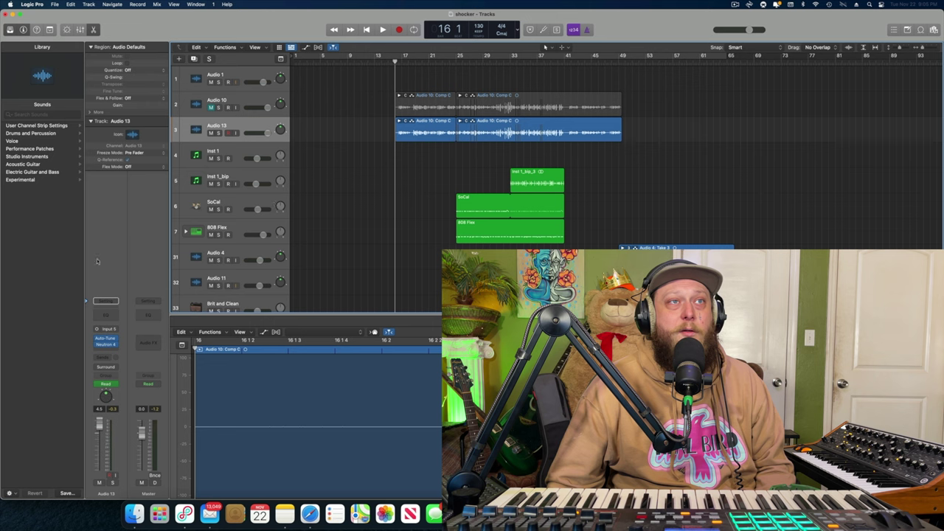
# Insert a new Neutron 4 right after Auto-Tune on Audio 13 and play the vocal so its assistant analyses it.
pyautogui.click(107, 340)
pyautogui.moveTo(146, 362)
pyautogui.click(181, 361)
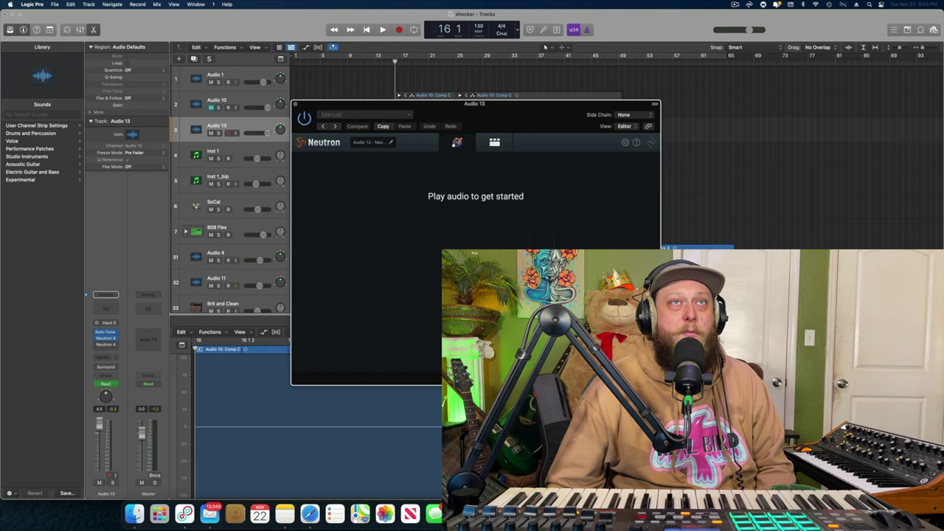
pyautogui.moveTo(454, 109); pyautogui.dragTo(433, 150)
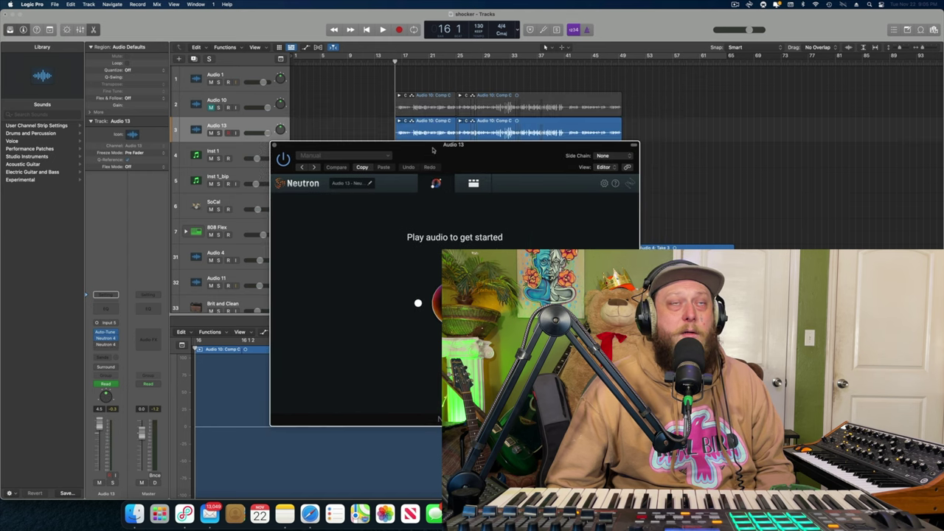
pyautogui.doubleClick(496, 63)
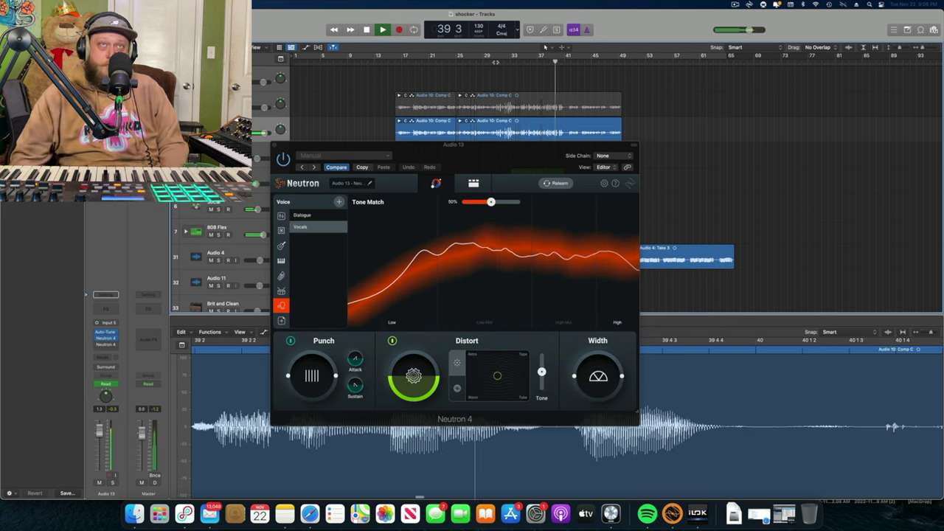
pyautogui.click(367, 30)
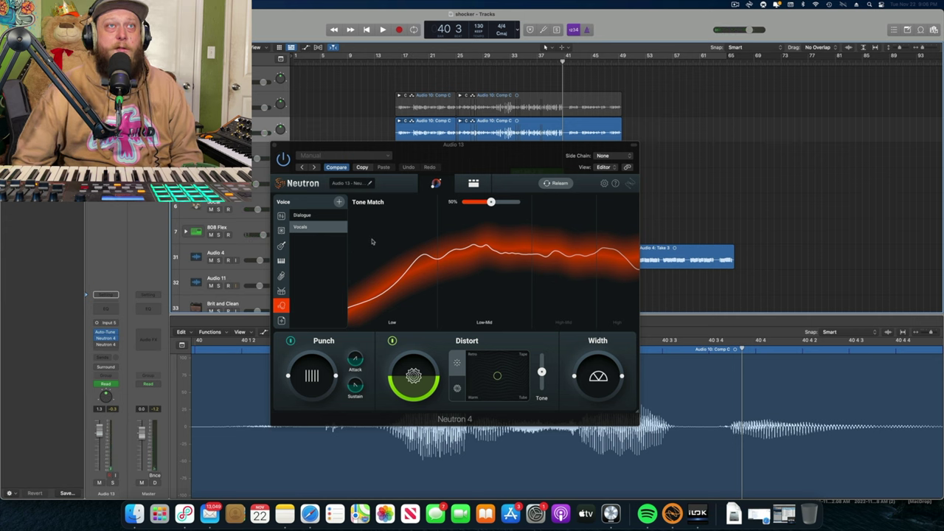
# Play the processed vocal again from bar 16, stop playback and close the Neutron 4 window.
pyautogui.click(398, 64)
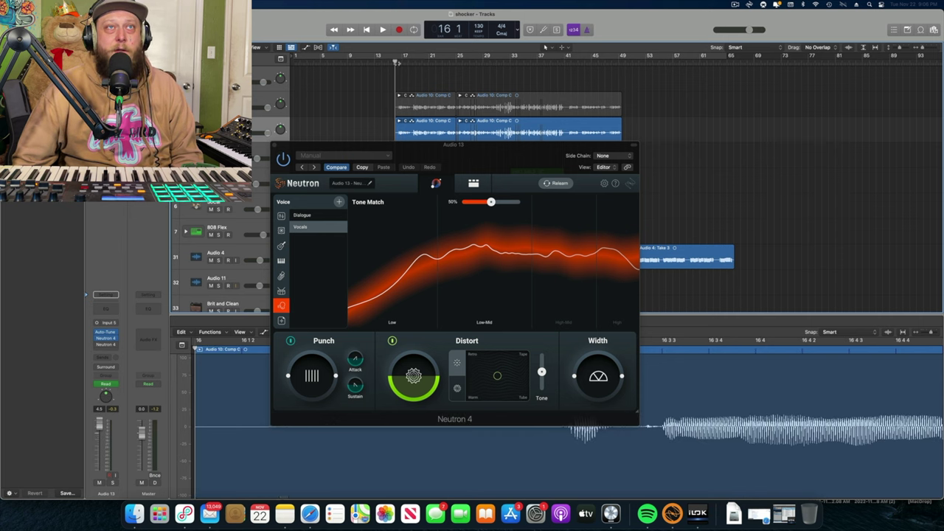
pyautogui.press('space')
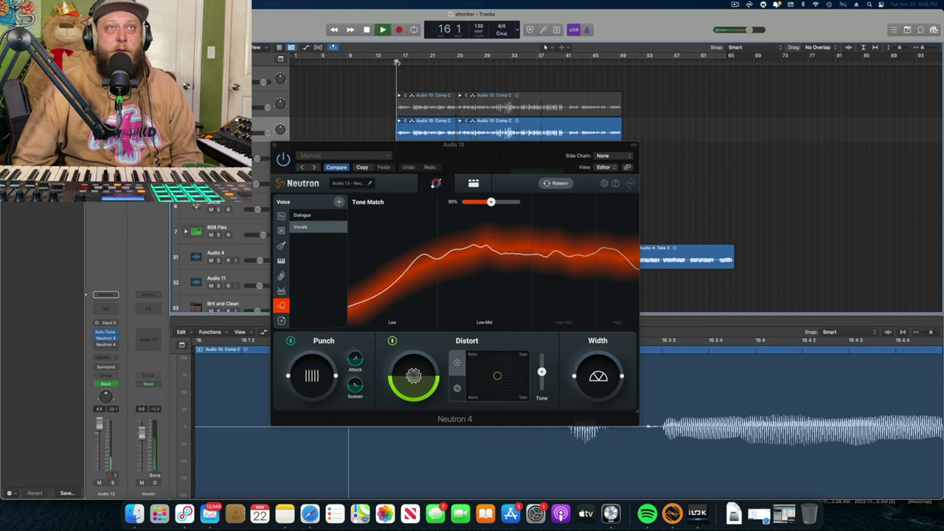
pyautogui.click(366, 29)
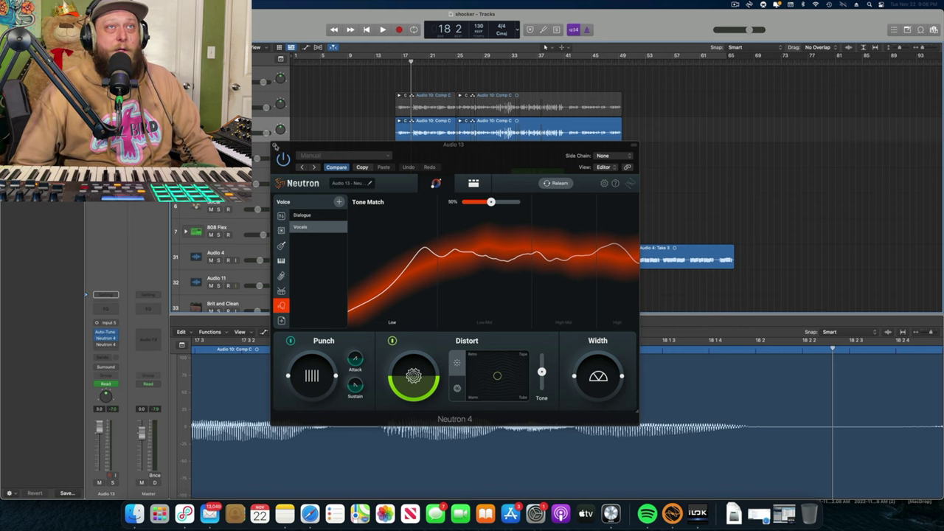
pyautogui.click(274, 146)
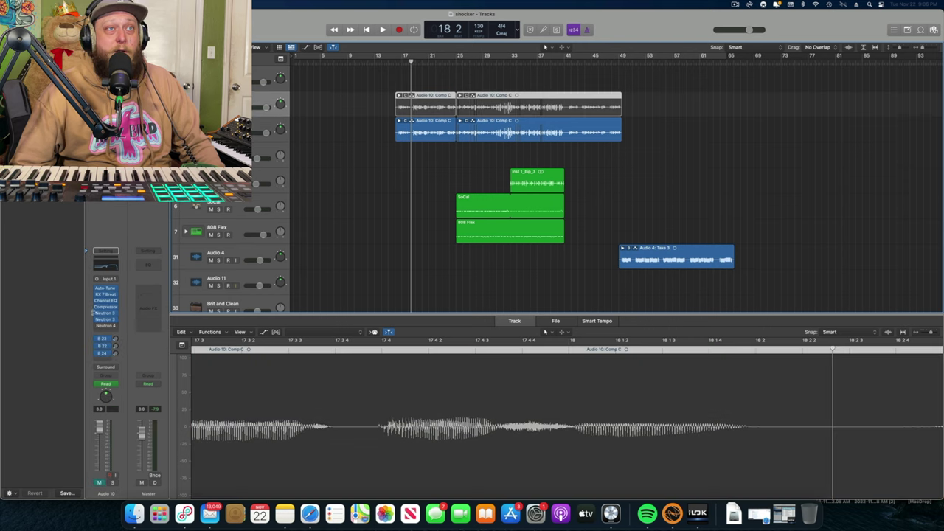
# Examine the Neutron 3 Compressor and Equalizer settings on the Audio 10 track, closing both plug-in windows.
pyautogui.click(105, 320)
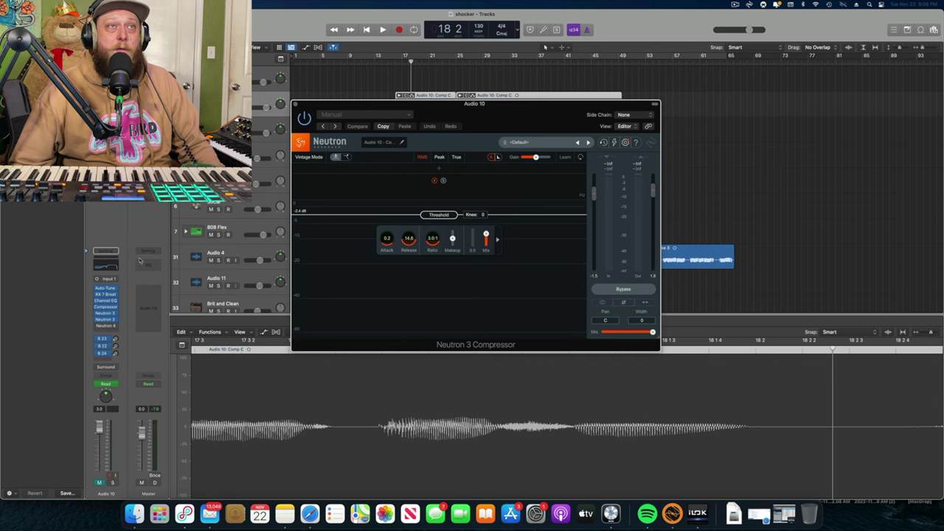
pyautogui.click(105, 313)
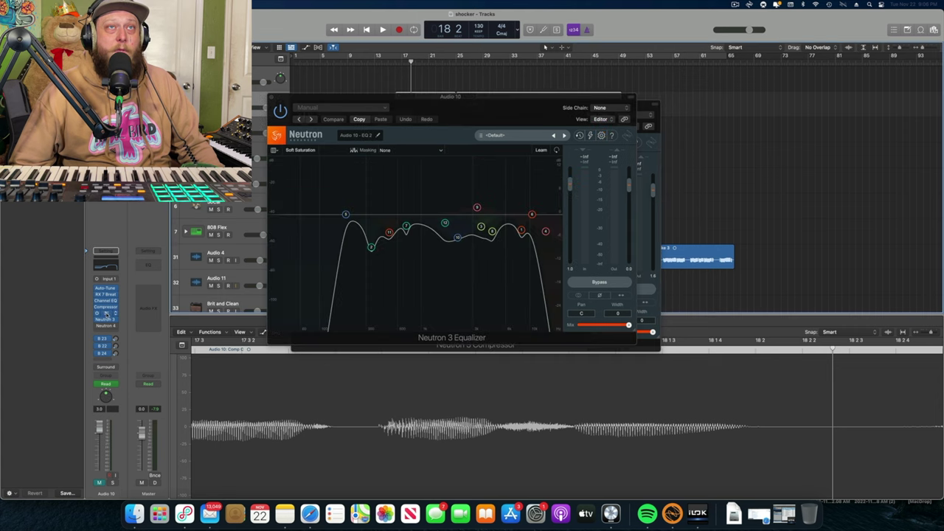
pyautogui.click(644, 109)
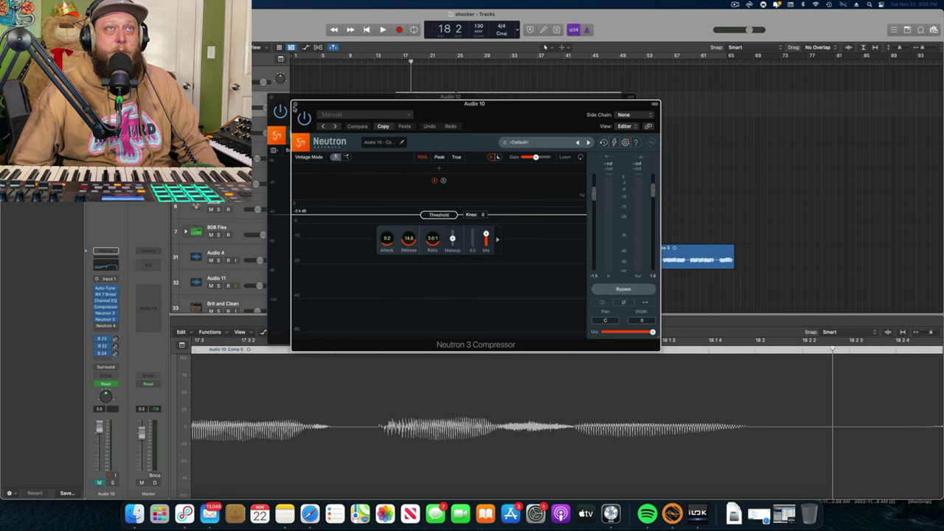
pyautogui.click(290, 107)
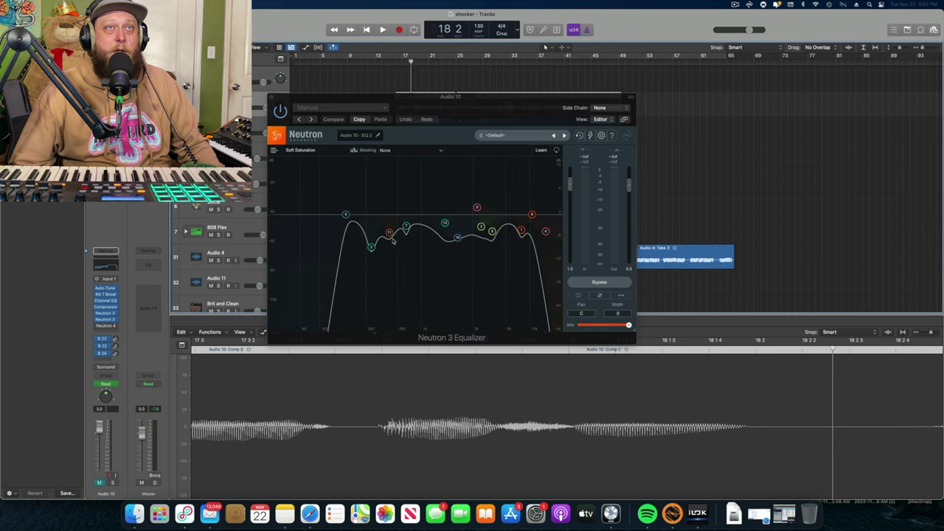
pyautogui.moveTo(456, 107); pyautogui.dragTo(389, 111)
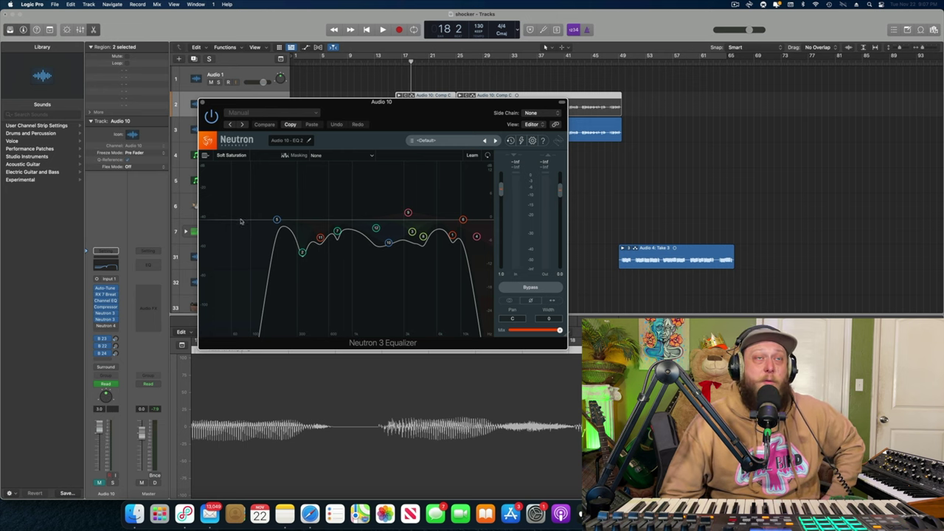
pyautogui.click(203, 103)
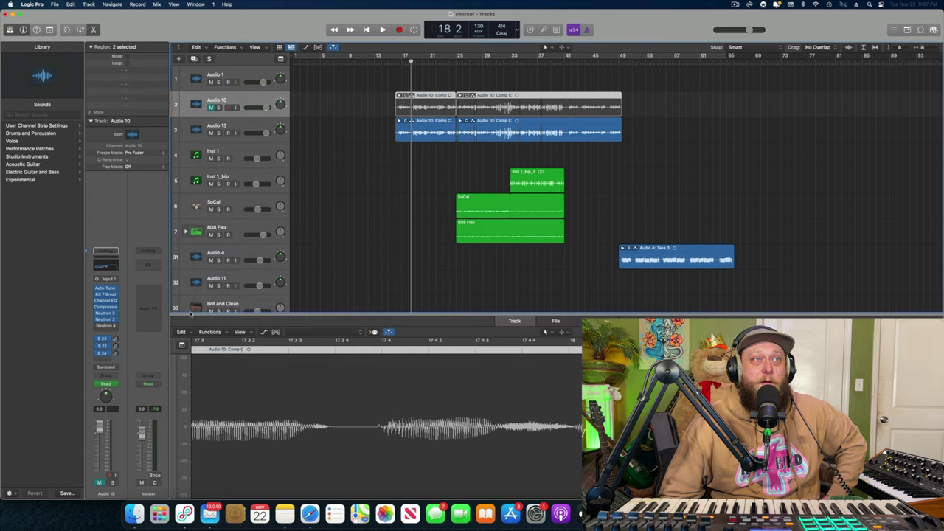
# In Audio 13's Neutron 4, shift the Distort character toward Warm, set its Tone to -31 and audition the vocal.
pyautogui.click(237, 126)
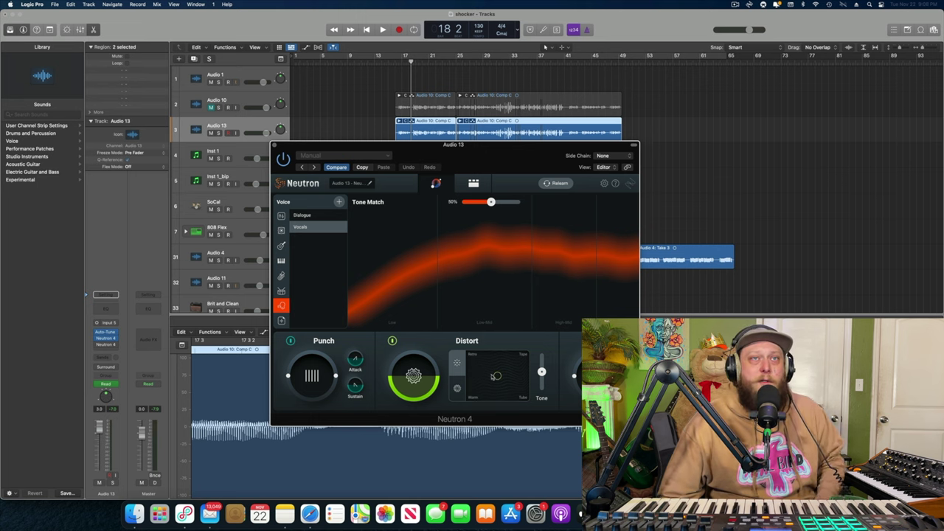
pyautogui.moveTo(492, 379); pyautogui.dragTo(479, 384)
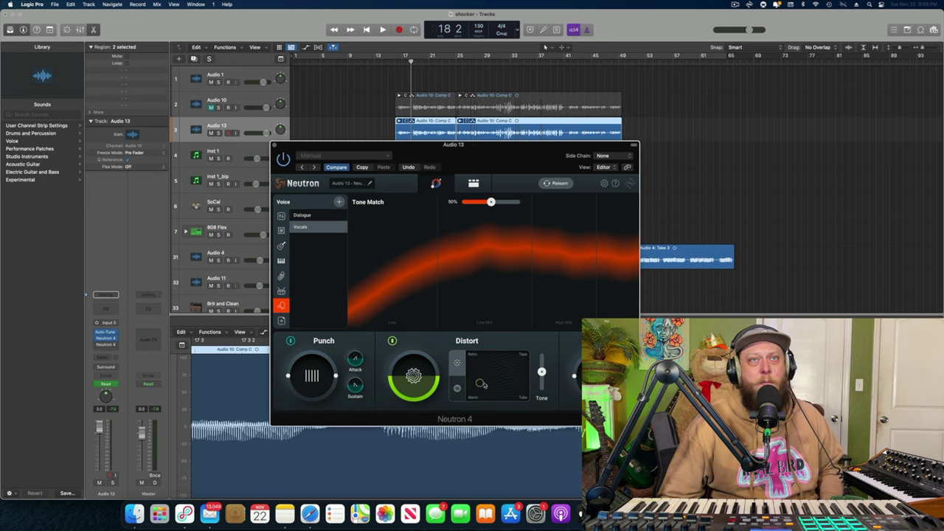
pyautogui.moveTo(541, 371); pyautogui.dragTo(542, 378)
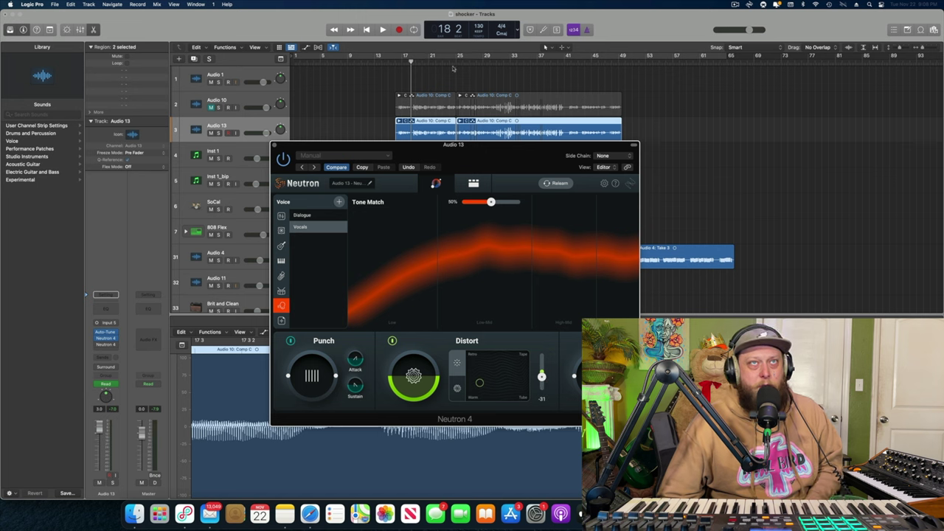
pyautogui.press('space')
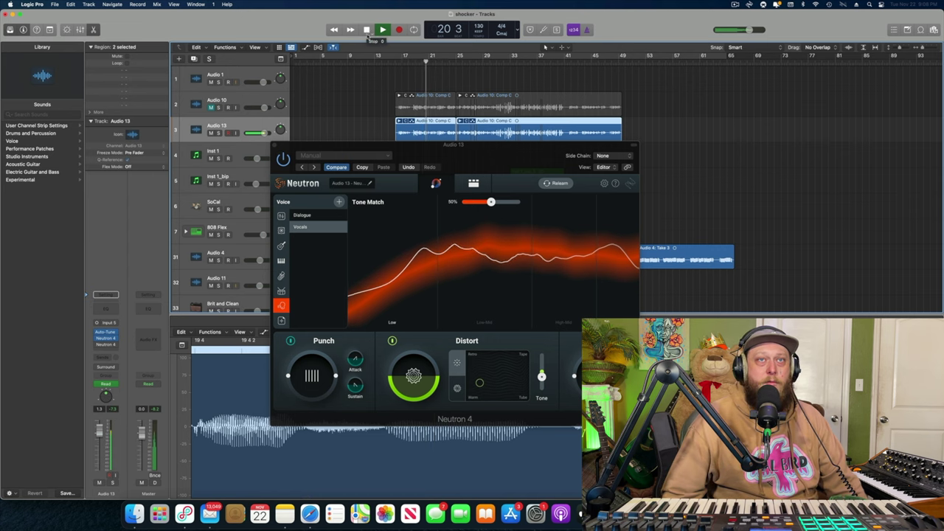
pyautogui.click(366, 30)
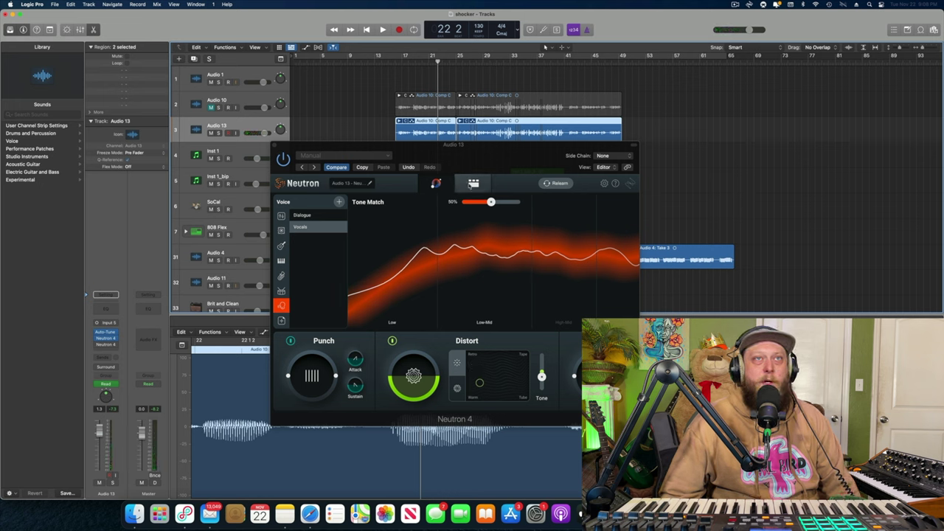
# Show the Equalizer module in Neutron 4's detailed view, and add a Channel EQ to the Audio 13 track, closing its window.
pyautogui.click(472, 184)
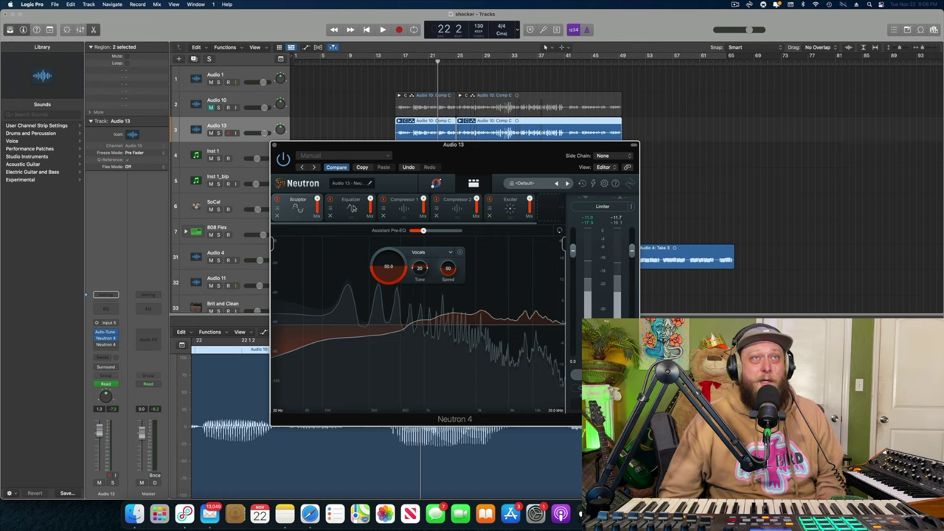
pyautogui.click(351, 209)
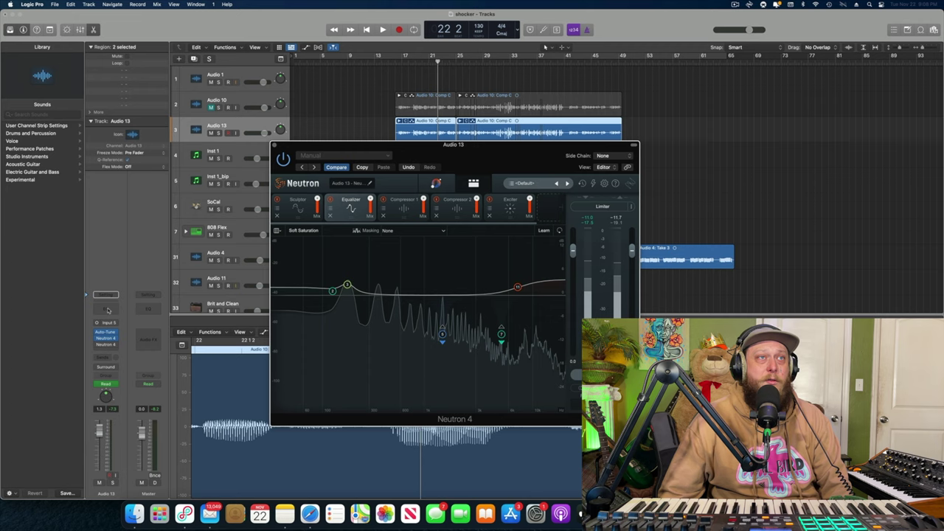
pyautogui.click(108, 310)
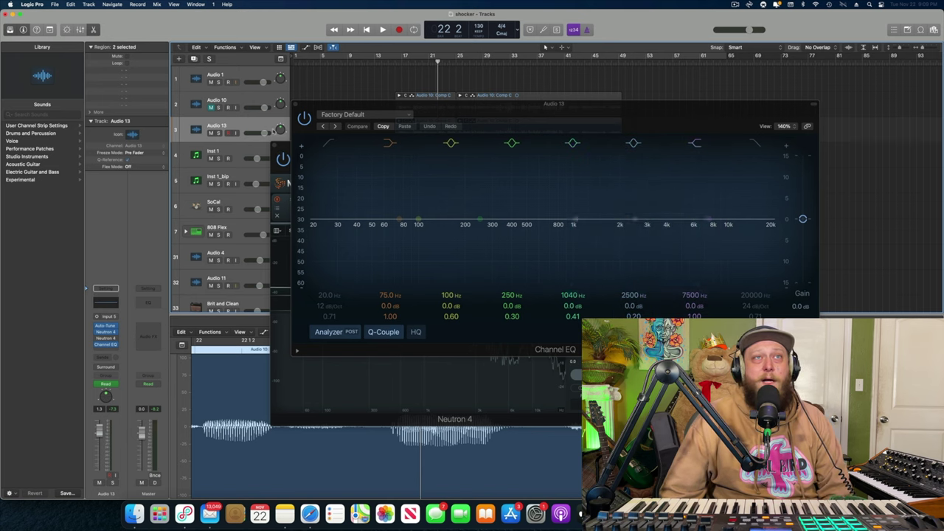
pyautogui.click(295, 104)
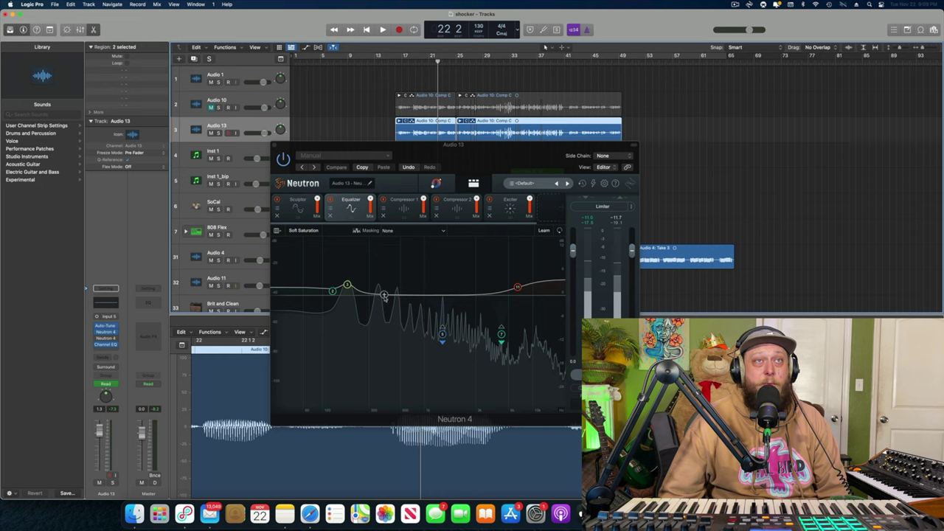
pyautogui.click(382, 295)
pyautogui.click(411, 262)
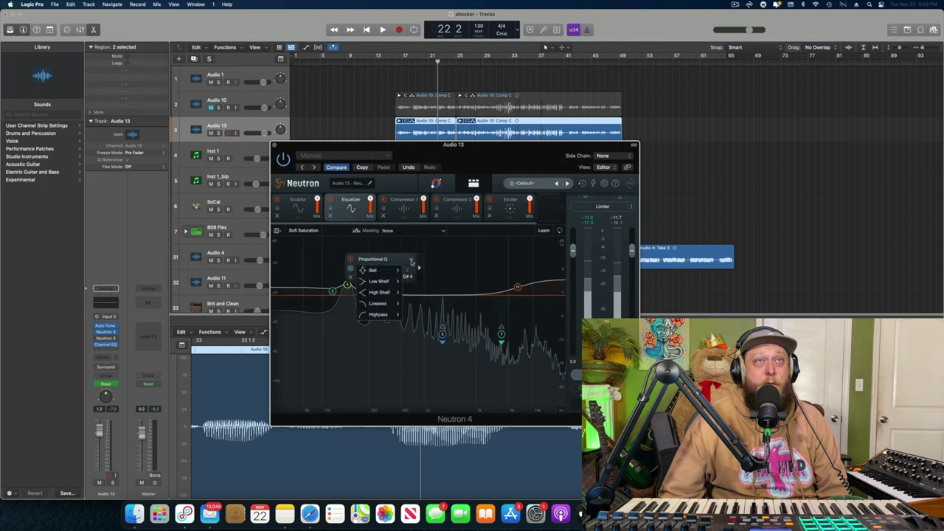
pyautogui.moveTo(389, 306)
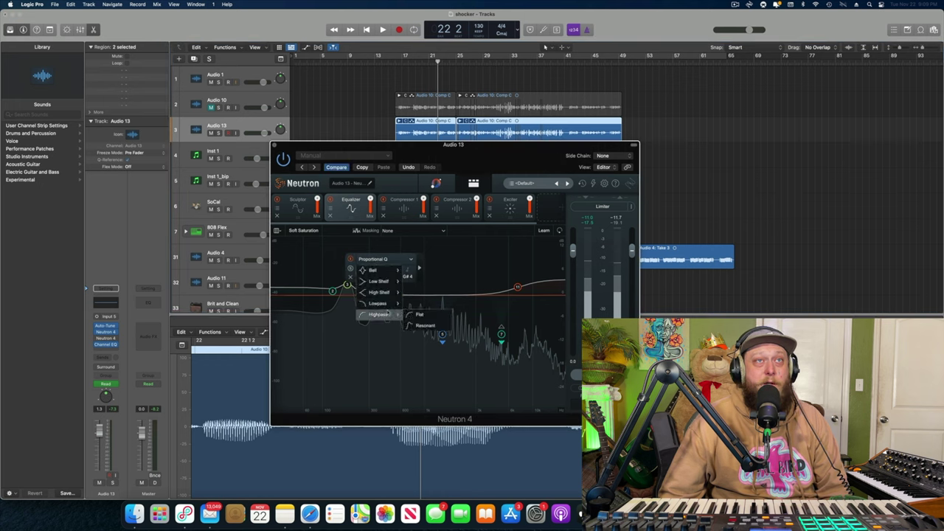
pyautogui.click(443, 254)
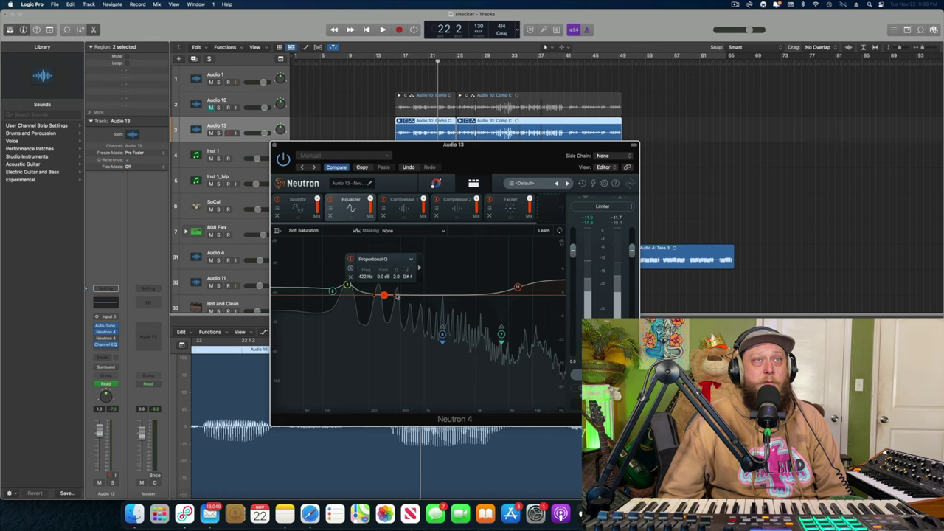
pyautogui.moveTo(396, 295); pyautogui.dragTo(392, 295)
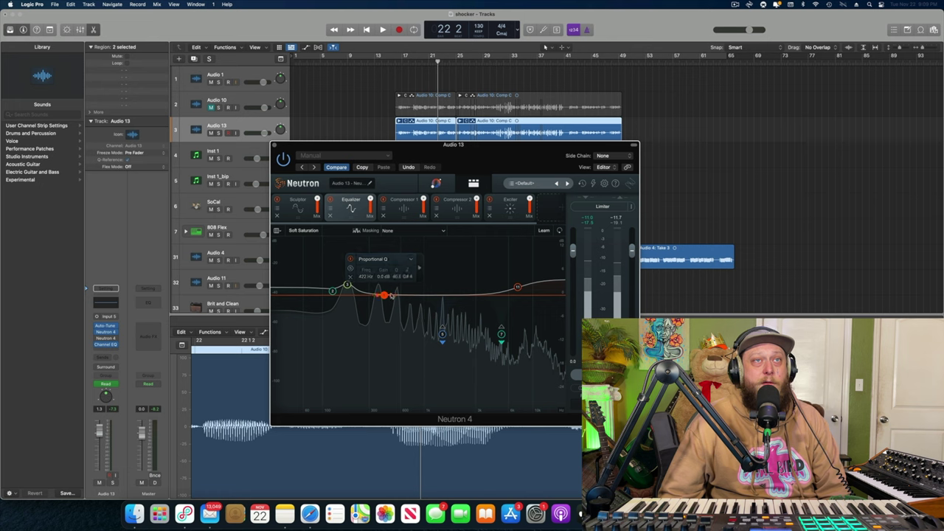
pyautogui.click(350, 277)
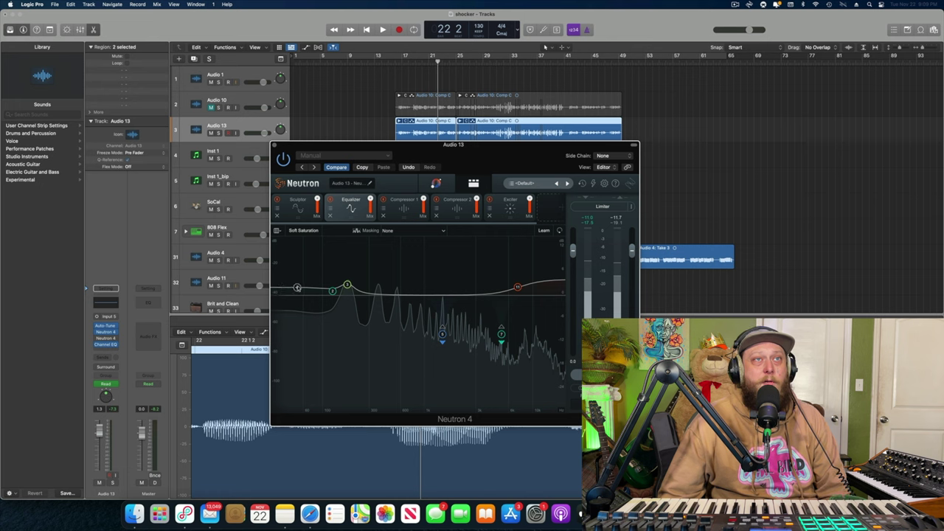
# Add a flat highpass at 93 Hz and a flat lowpass at about 12.8 kHz in the Equalizer, both with 48 dB/oct slopes.
pyautogui.click(298, 290)
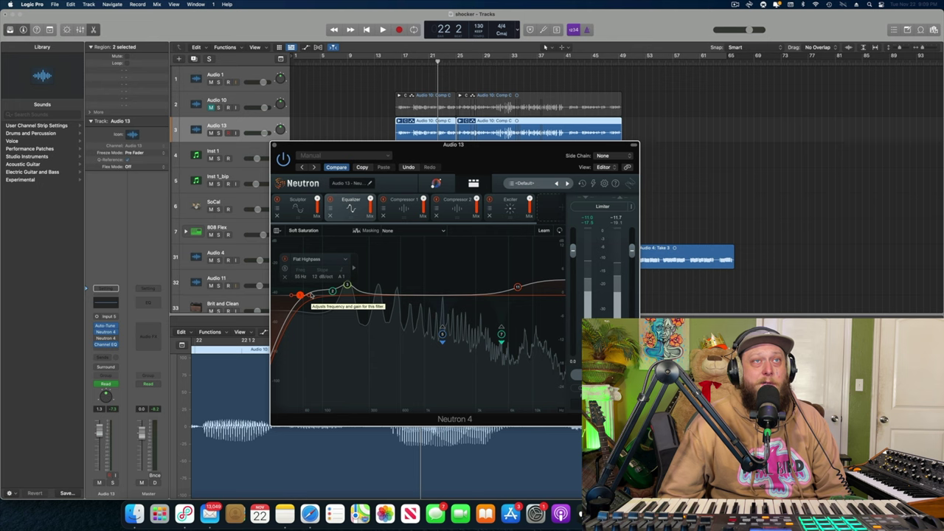
pyautogui.scroll(4, 308, 297)
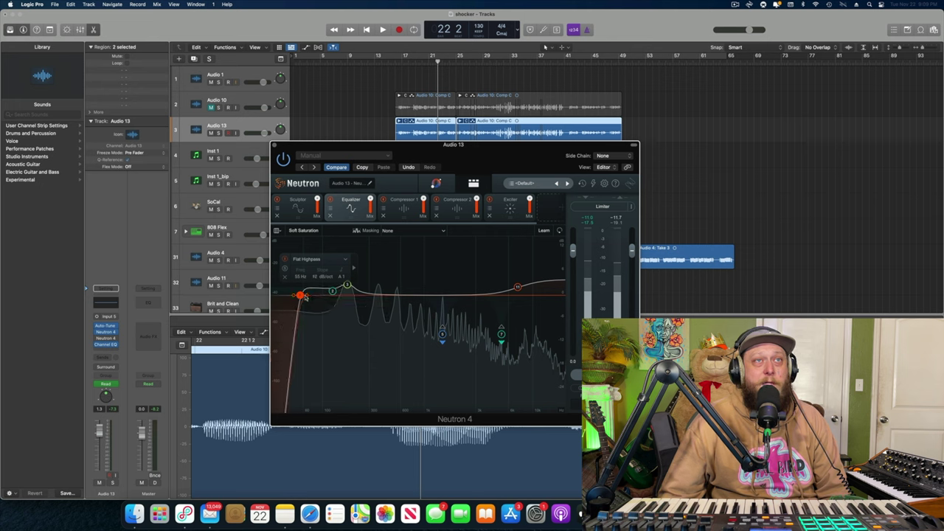
pyautogui.click(552, 284)
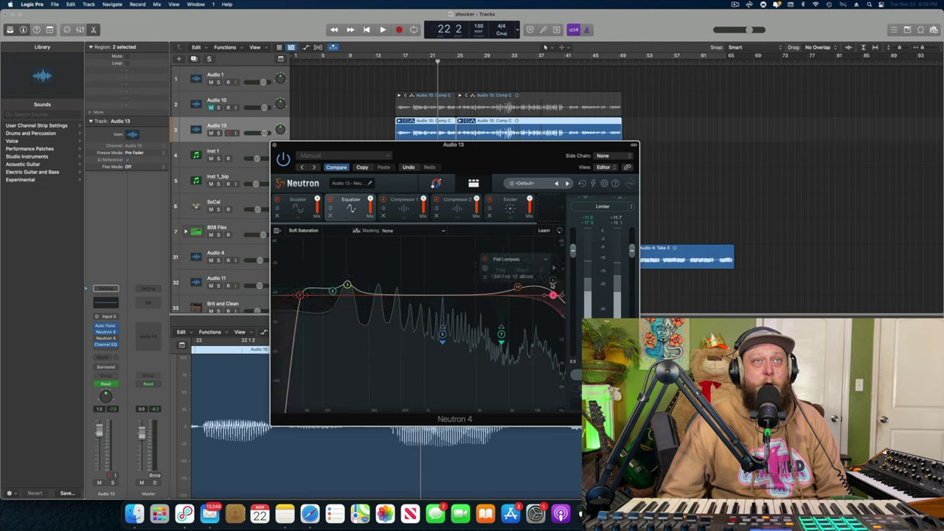
pyautogui.scroll(4, 550, 296)
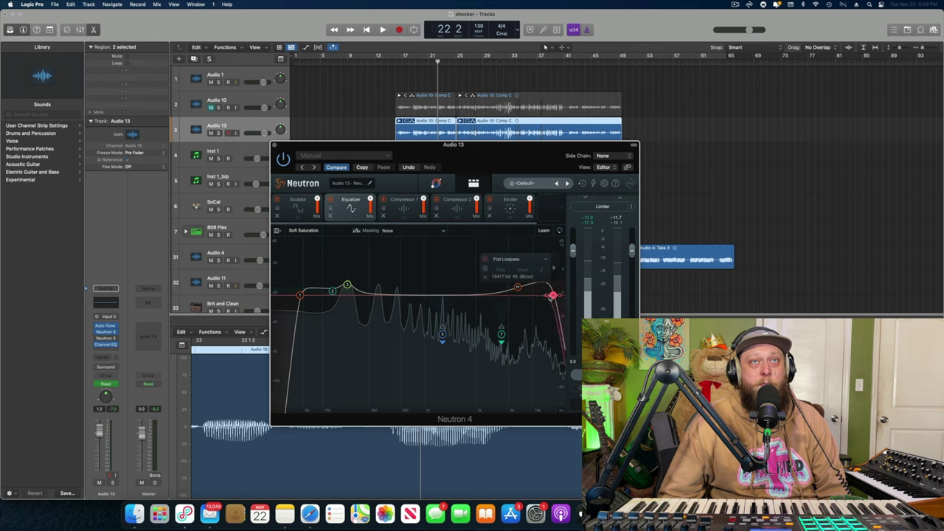
pyautogui.moveTo(555, 296); pyautogui.dragTo(548, 298)
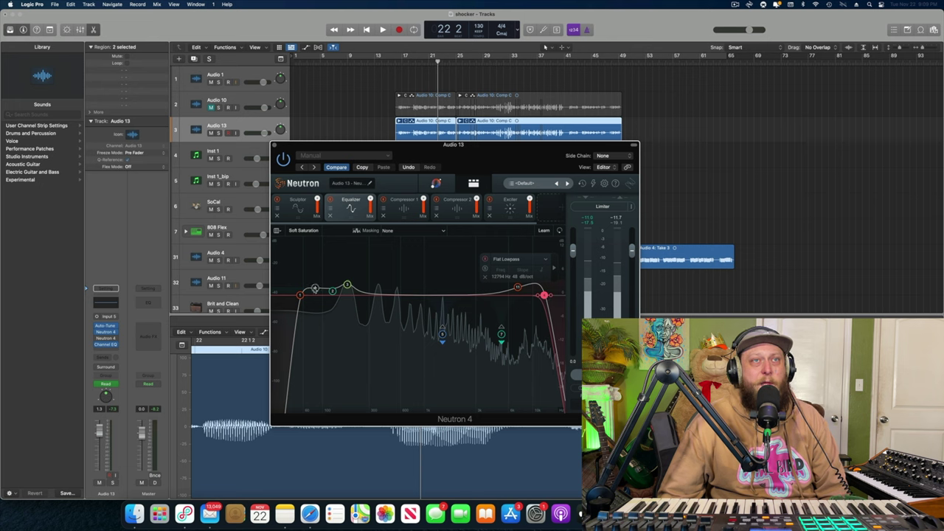
pyautogui.moveTo(299, 295); pyautogui.dragTo(319, 295)
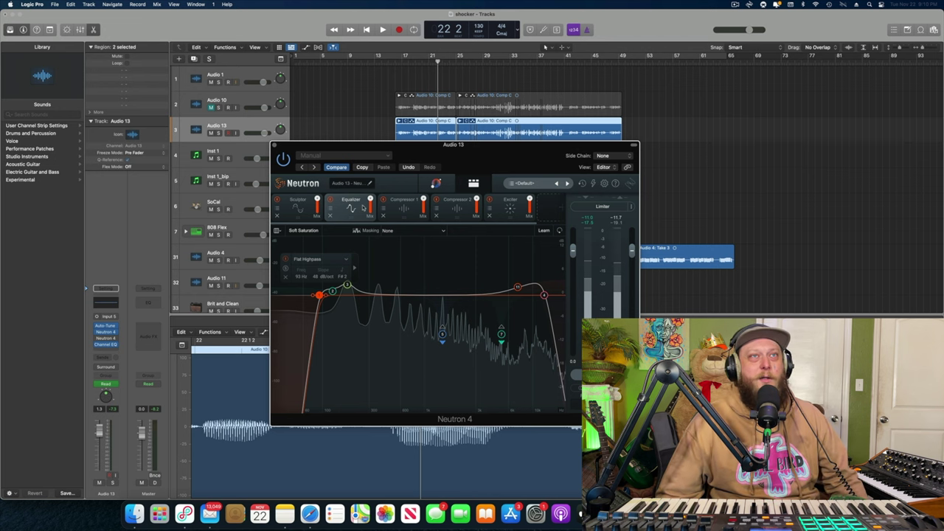
# Compare the upward and downward compression modes on the Equalizer's dynamic midrange node, returning to downward.
pyautogui.click(441, 330)
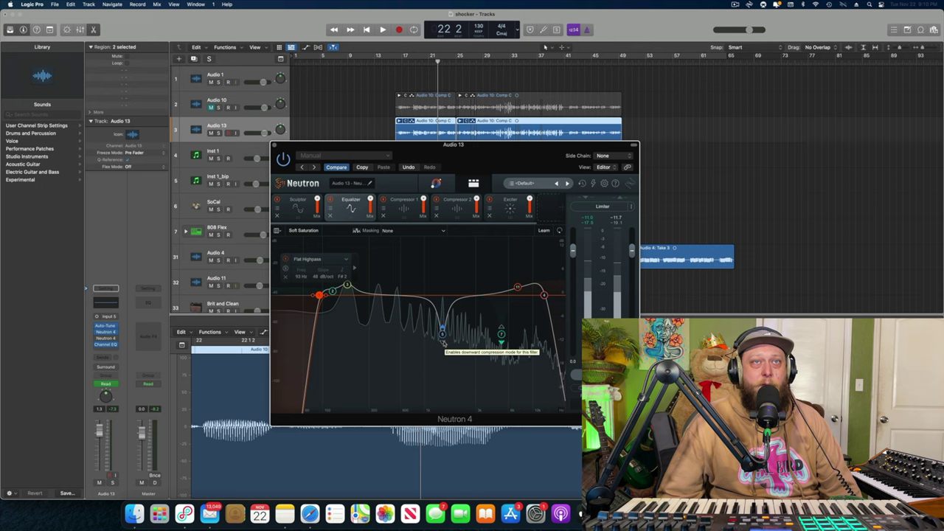
pyautogui.click(443, 343)
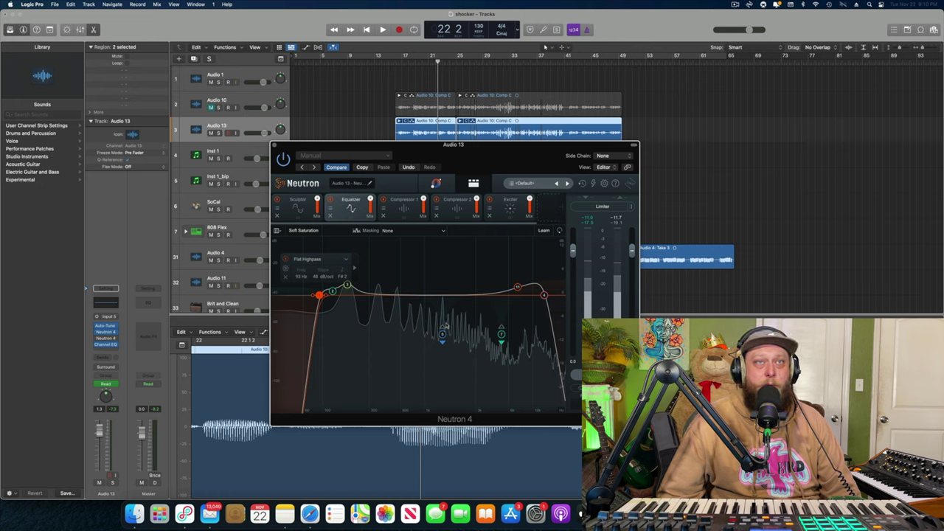
pyautogui.moveTo(441, 332); pyautogui.dragTo(441, 336)
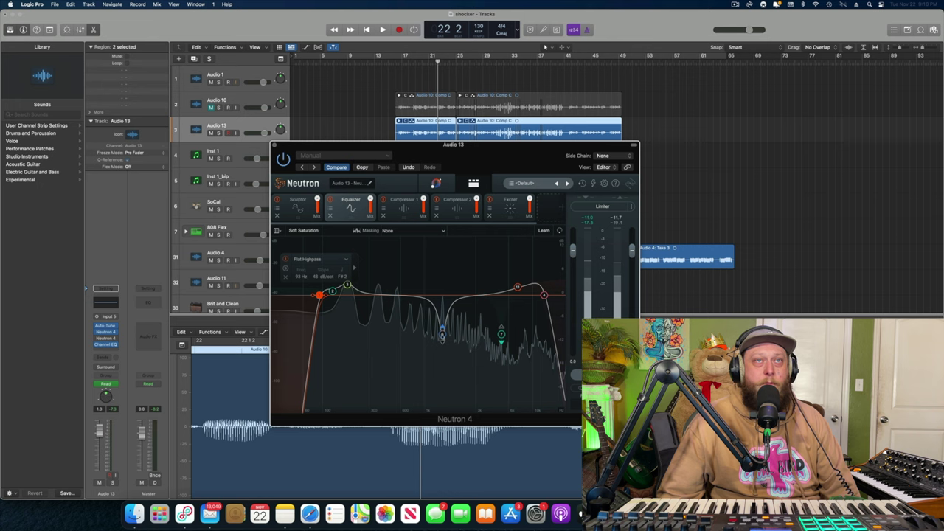
pyautogui.click(442, 341)
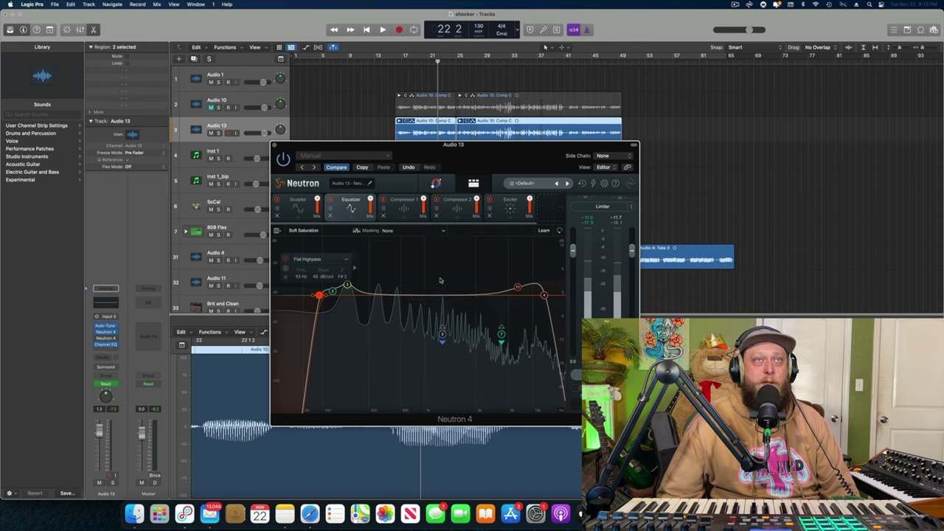
# Show Compressor 1 and compare its Punch, Modern and Vintage modes on the low band, returning to Vintage.
pyautogui.click(405, 205)
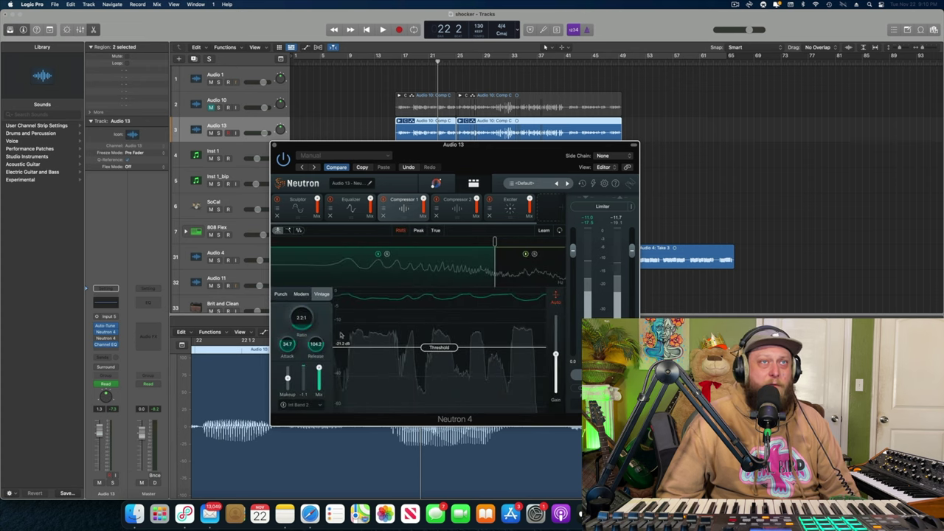
pyautogui.click(281, 295)
pyautogui.click(301, 294)
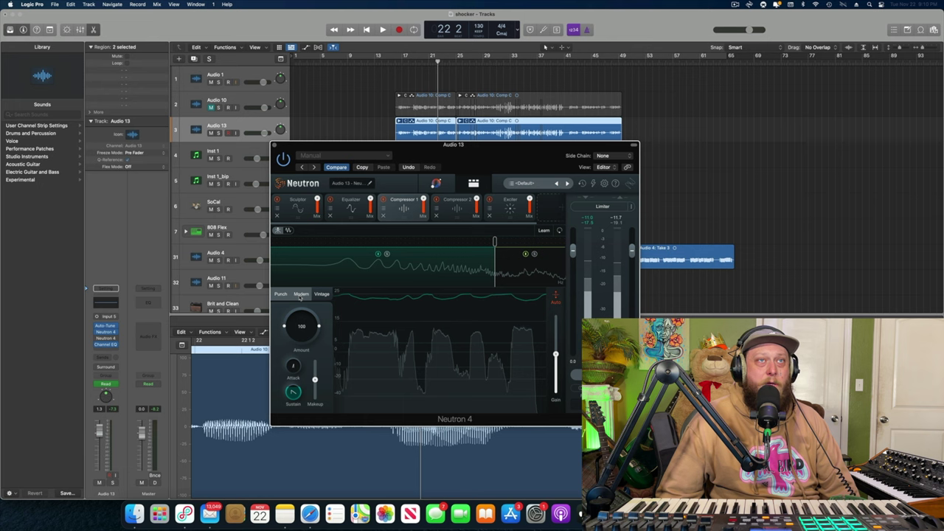
pyautogui.click(321, 294)
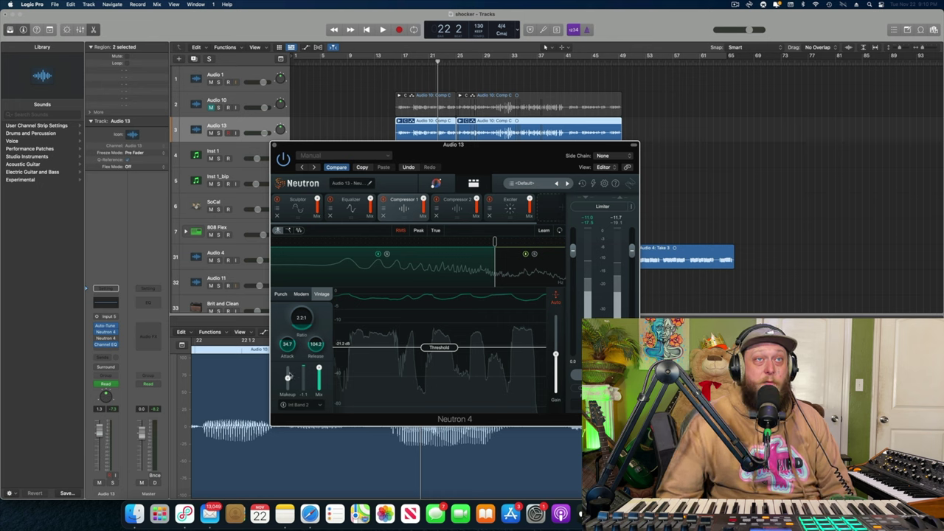
# Set Compressor 1's low-band ratio to 3.2:1, attack to 0.3 and release to 9.7, with slightly reduced makeup gain.
pyautogui.moveTo(289, 346); pyautogui.dragTo(287, 374)
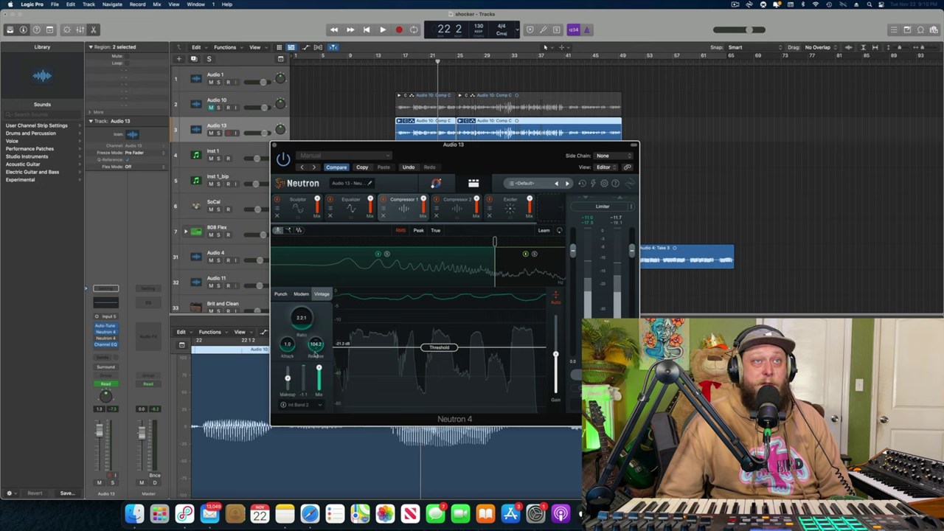
pyautogui.moveTo(318, 360); pyautogui.dragTo(290, 361)
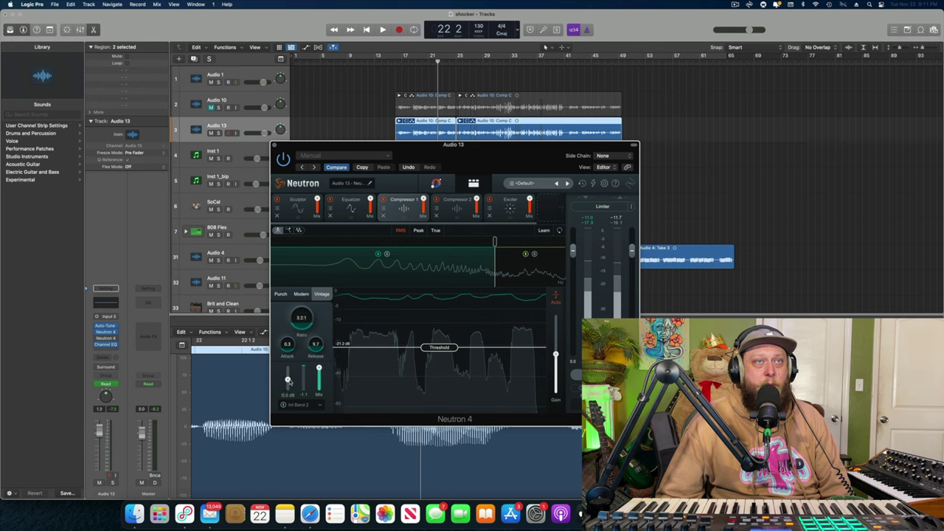
pyautogui.moveTo(288, 380); pyautogui.dragTo(288, 382)
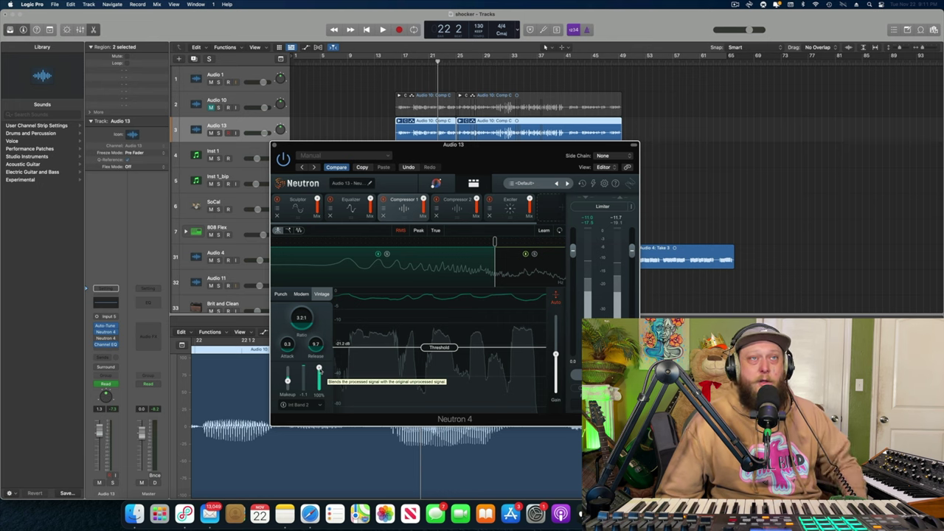
# Reduce the low band's mix, raise its threshold to -17.7 dB and slightly lower Compressor 1's global gain.
pyautogui.moveTo(318, 369); pyautogui.dragTo(320, 376)
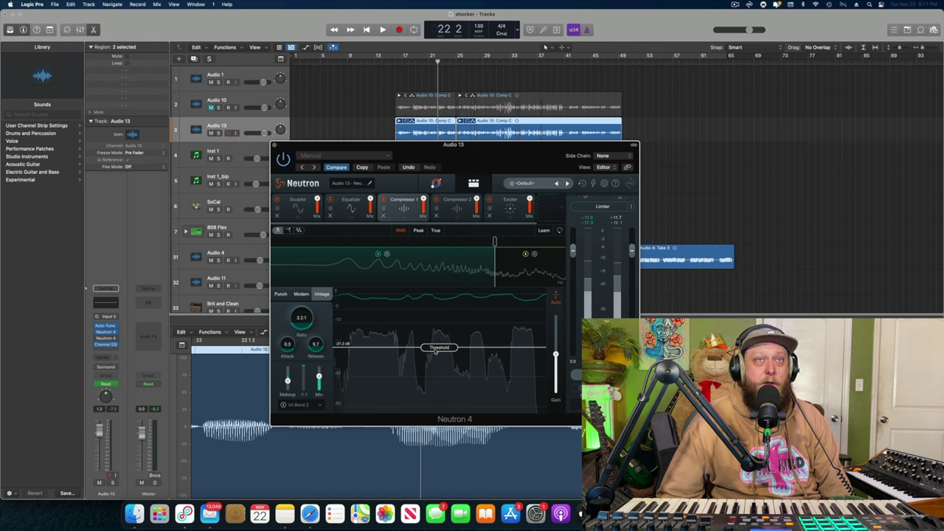
pyautogui.moveTo(435, 351); pyautogui.dragTo(435, 346)
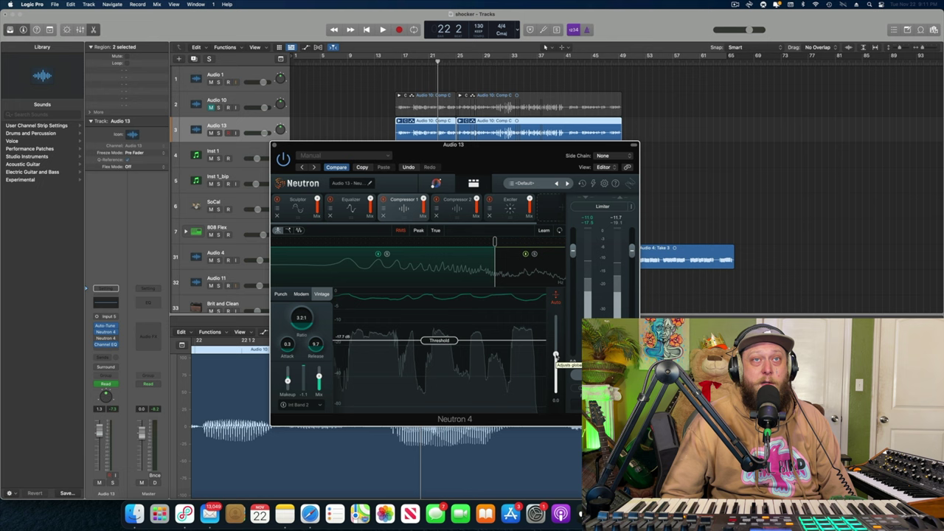
pyautogui.moveTo(556, 356); pyautogui.dragTo(556, 359)
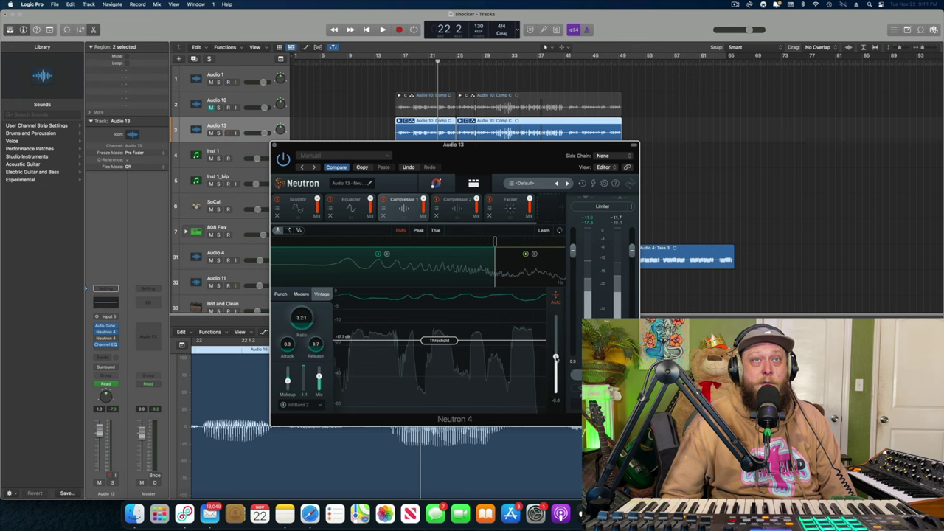
# Play the vocal from bar 16 while setting Compressor 1's low-band ratio to 4.2:1 and threshold to -19.9 dB, and stop playback.
pyautogui.click(396, 60)
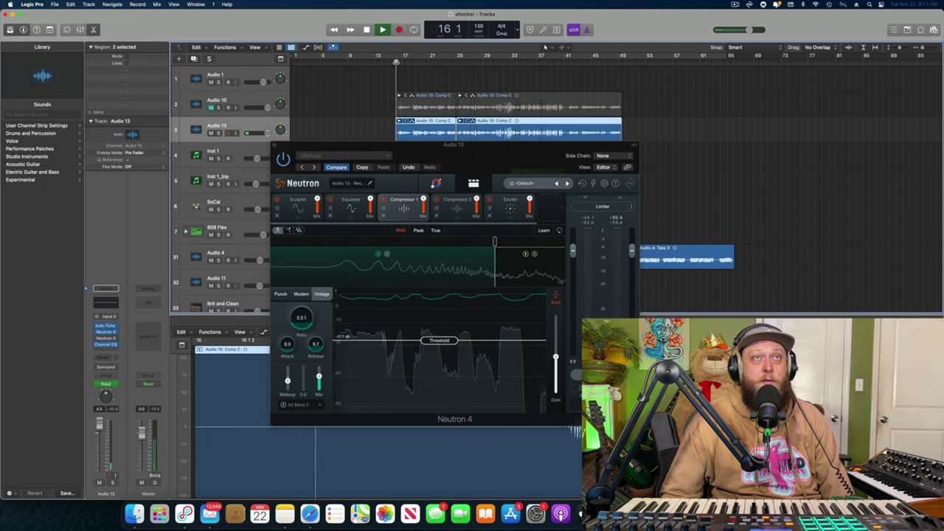
pyautogui.press('space')
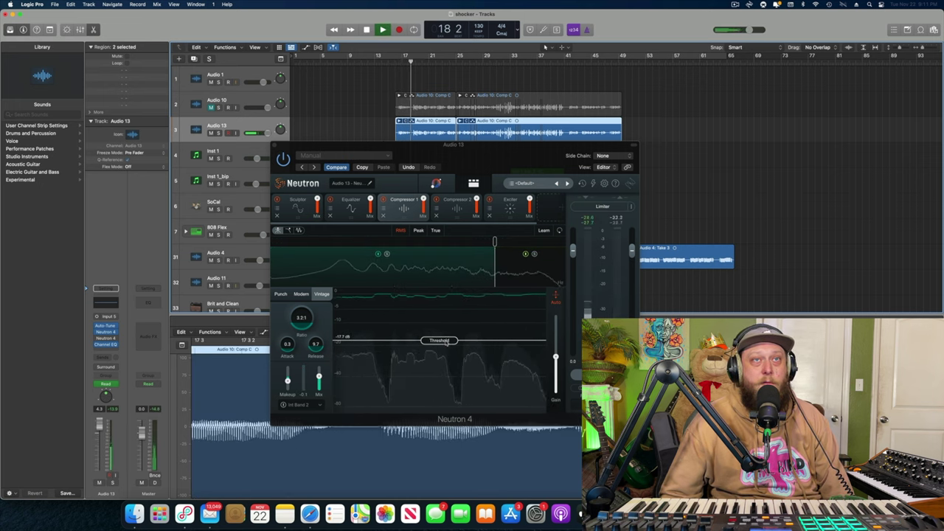
pyautogui.moveTo(440, 341); pyautogui.dragTo(445, 349)
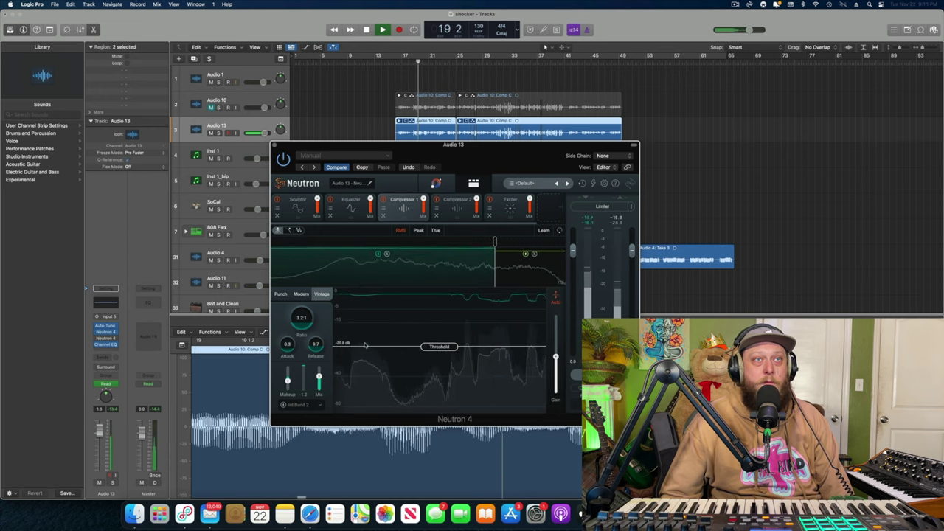
pyautogui.moveTo(301, 319); pyautogui.dragTo(302, 319)
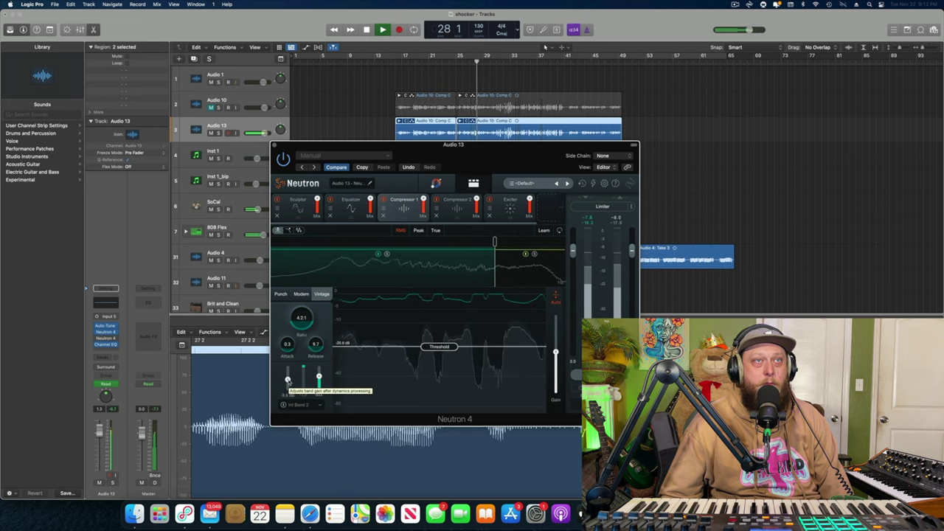
pyautogui.moveTo(287, 381); pyautogui.dragTo(288, 379)
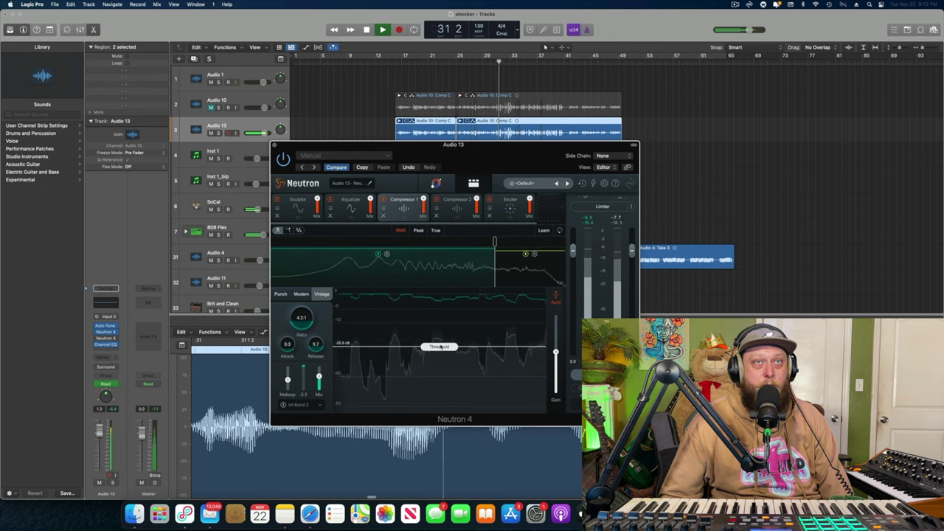
pyautogui.moveTo(441, 347); pyautogui.dragTo(441, 345)
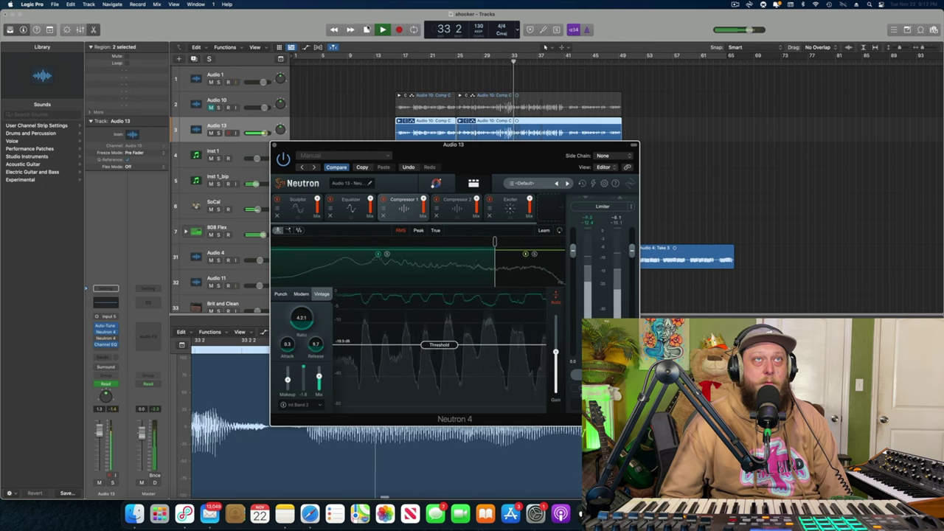
pyautogui.click(367, 29)
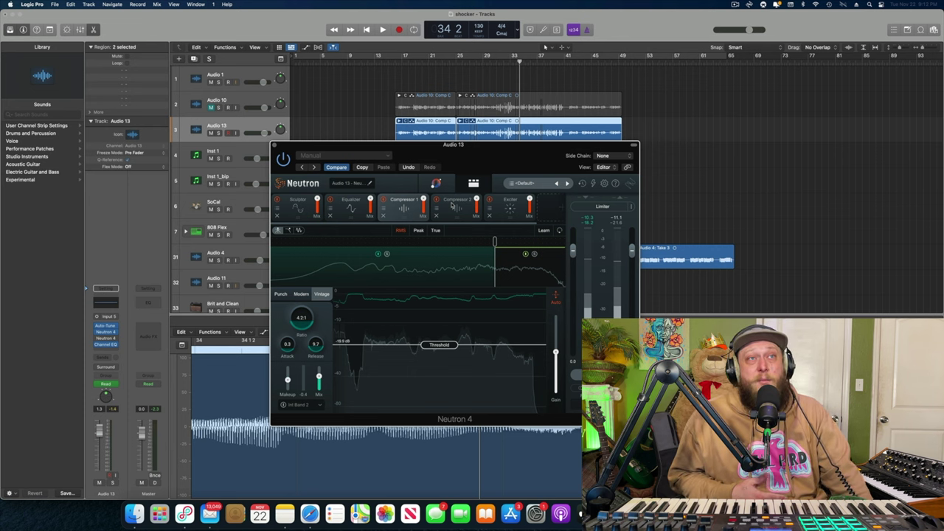
# Examine the Compressor 2 settings and the Exciter's low-band and high-band settings.
pyautogui.click(452, 205)
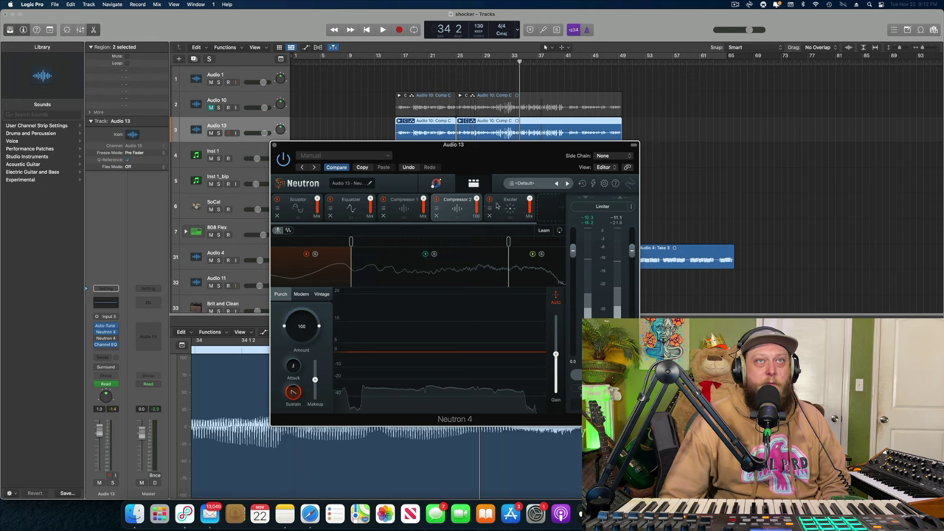
pyautogui.click(510, 208)
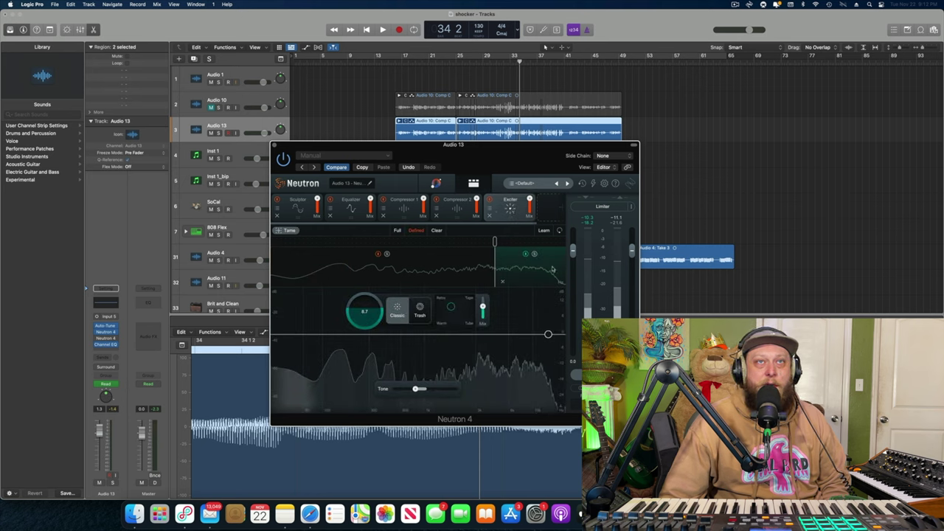
pyautogui.click(396, 262)
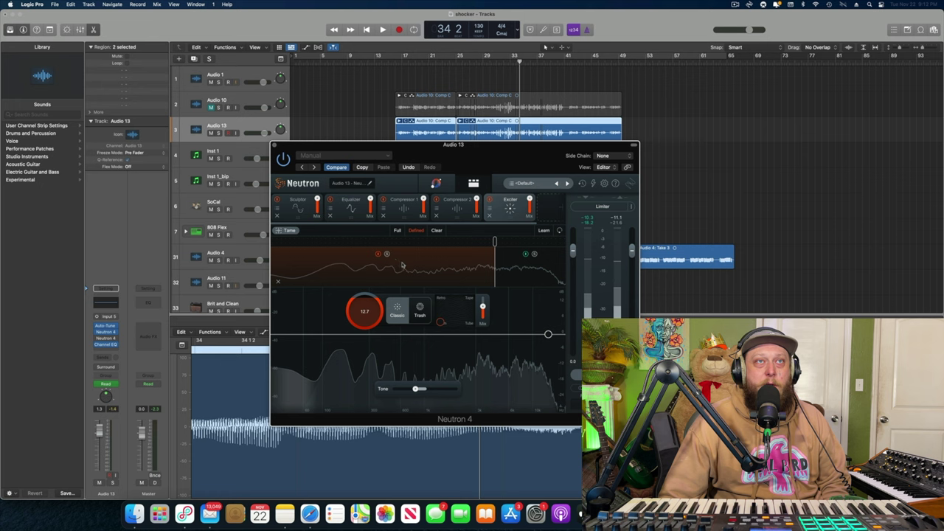
pyautogui.click(511, 264)
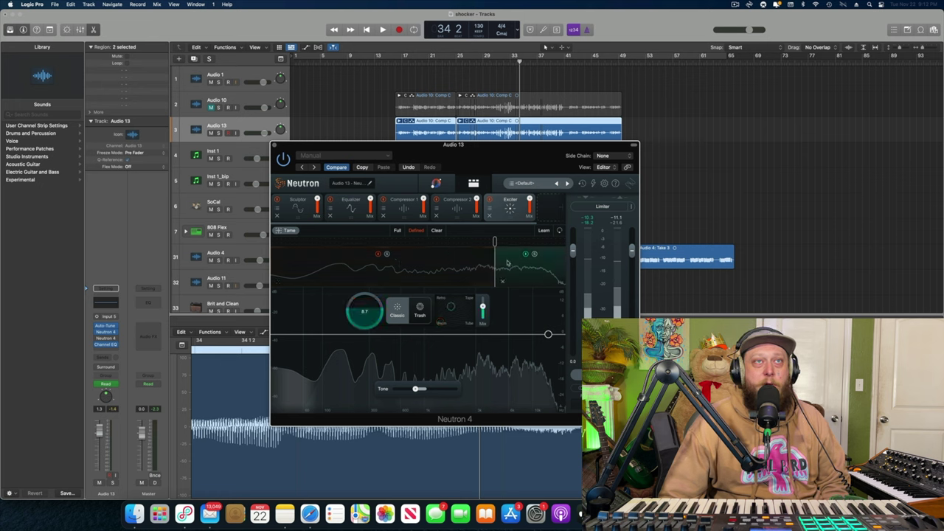
# Split the Exciter's low band at a new lower crossover to make three bands, and select the middle band after viewing the others.
pyautogui.click(351, 242)
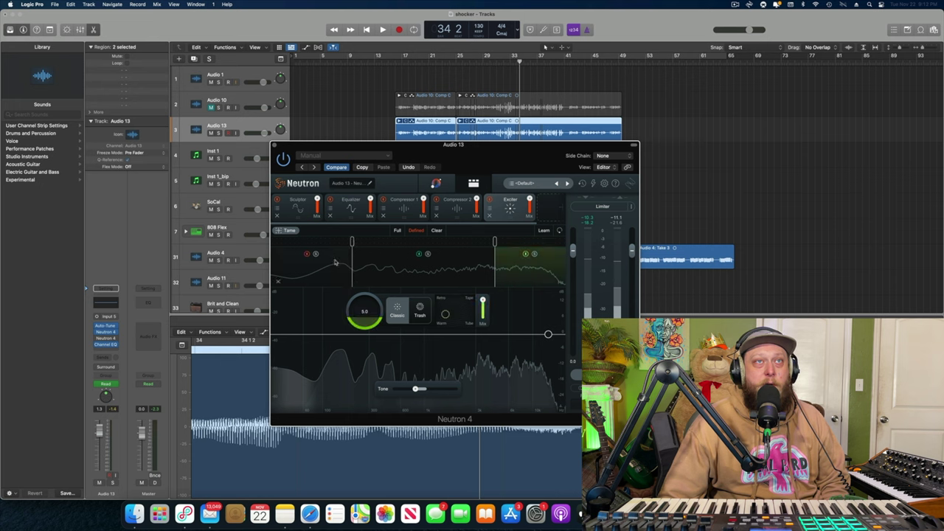
pyautogui.click(335, 263)
pyautogui.click(378, 266)
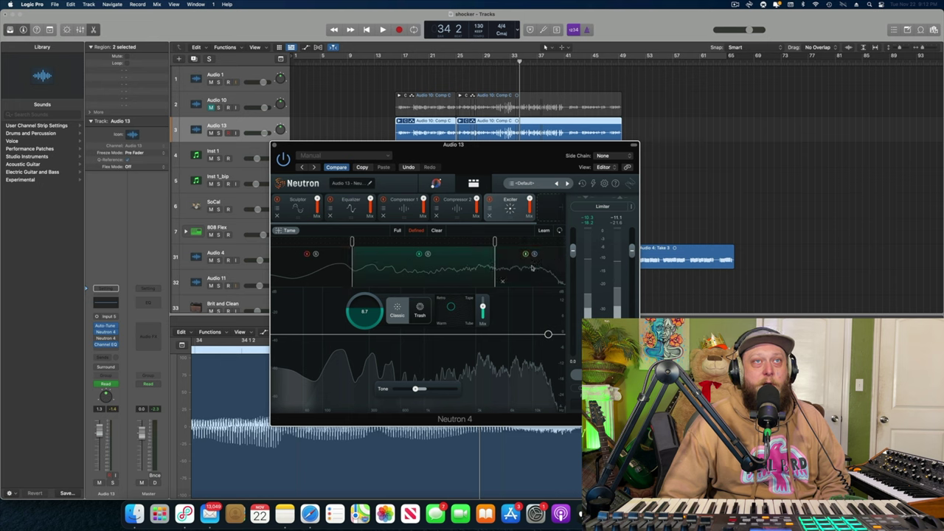
pyautogui.click(531, 267)
pyautogui.click(441, 272)
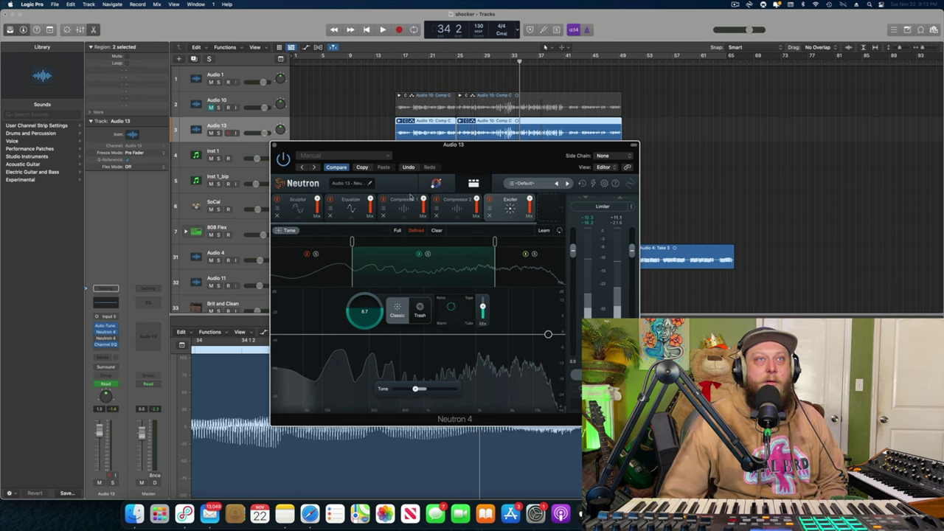
# Review the Sculptor, Equalizer and Compressor 1 modules and the list of additional modules available for the chain.
pyautogui.click(296, 203)
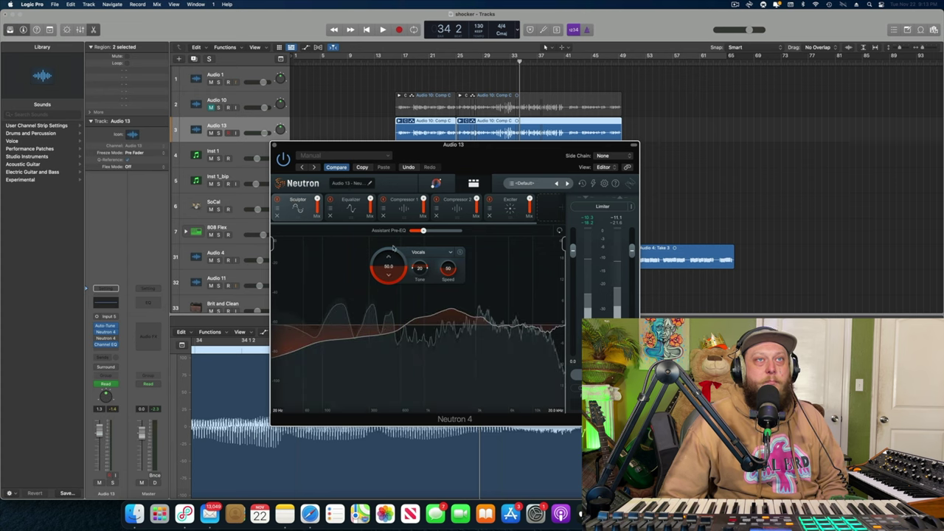
pyautogui.click(347, 204)
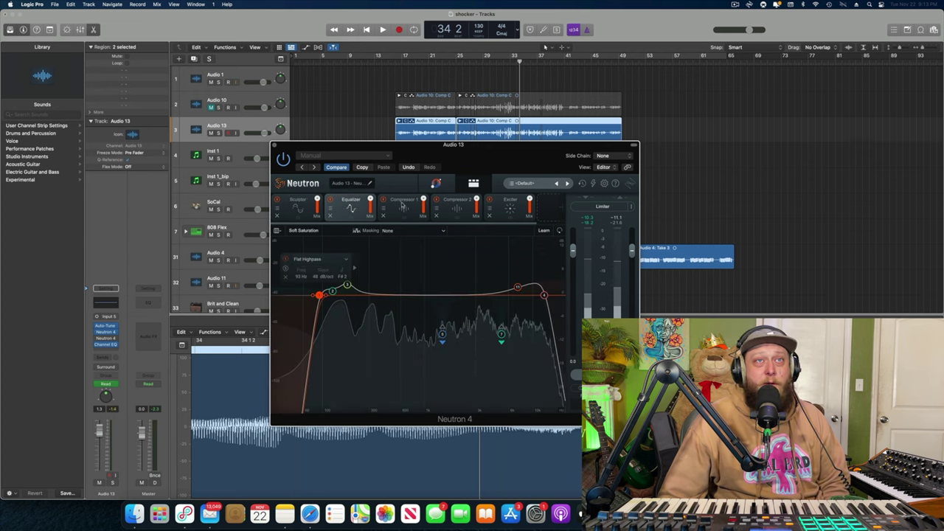
pyautogui.click(402, 207)
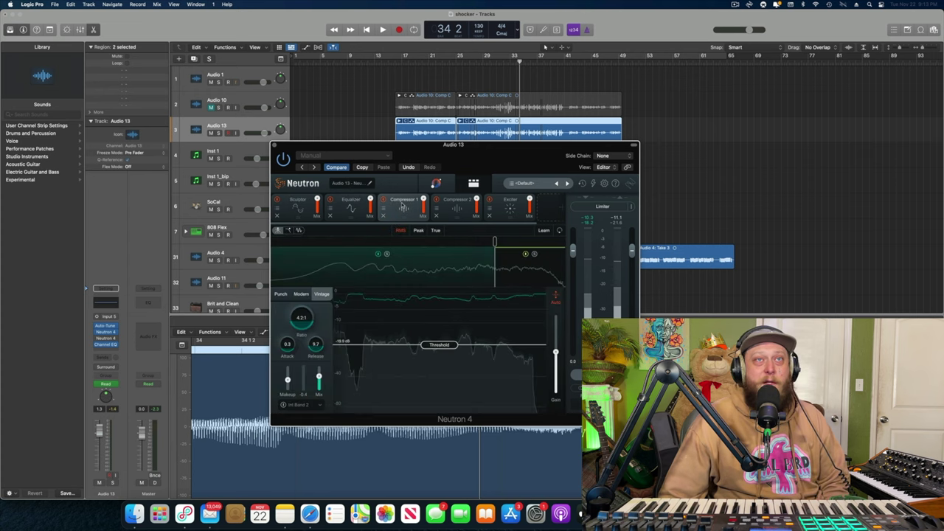
pyautogui.click(355, 202)
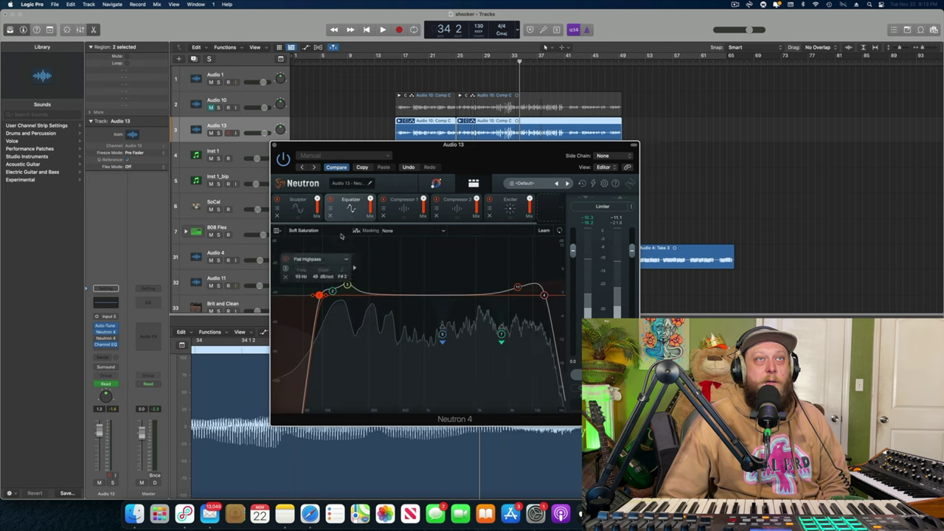
pyautogui.click(553, 206)
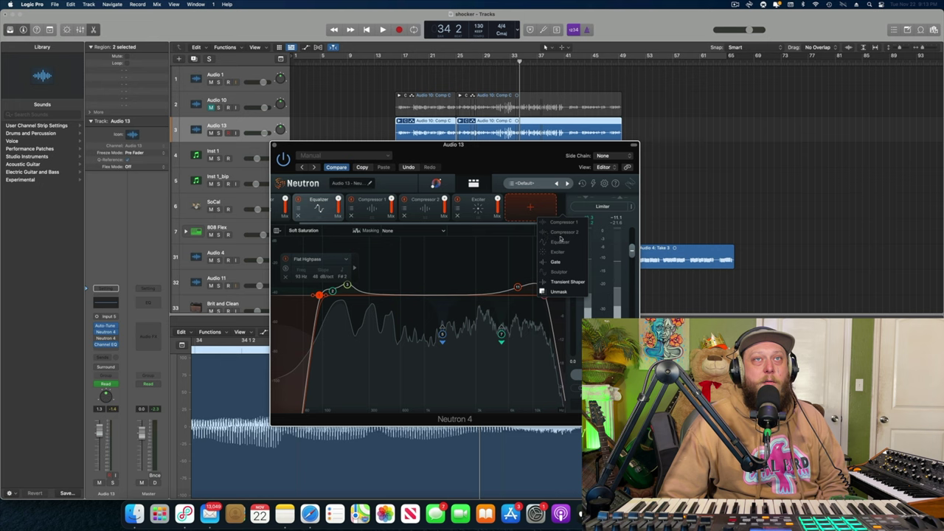
pyautogui.click(518, 244)
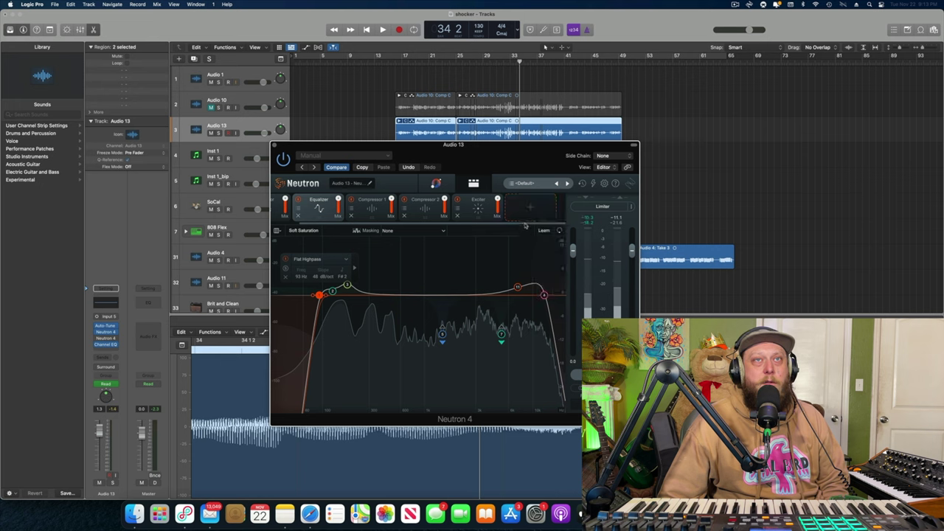
pyautogui.hscroll(-3, 465, 225)
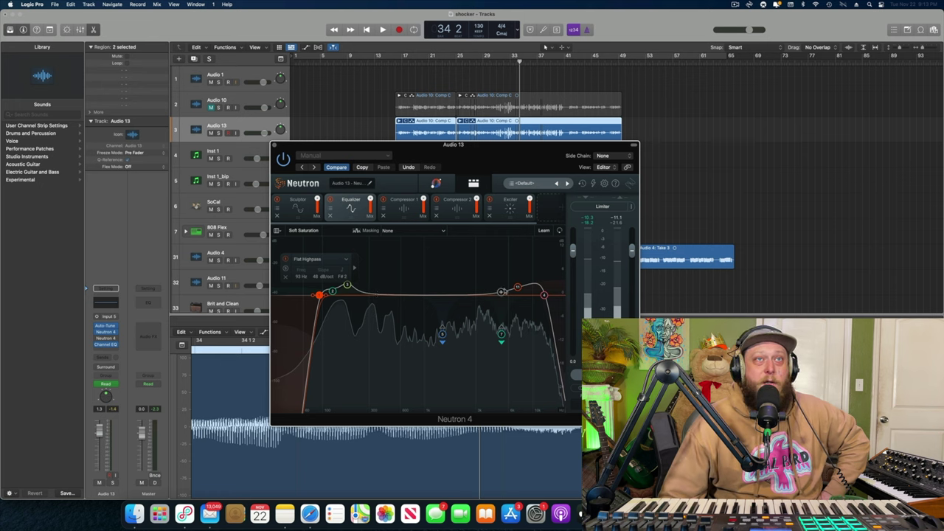
# Lower the Equalizer's high shelf to -0.2 dB, set its low-pass to 11746 Hz while playing the vocal from bar 16, and stop playback.
pyautogui.moveTo(518, 287); pyautogui.dragTo(519, 296)
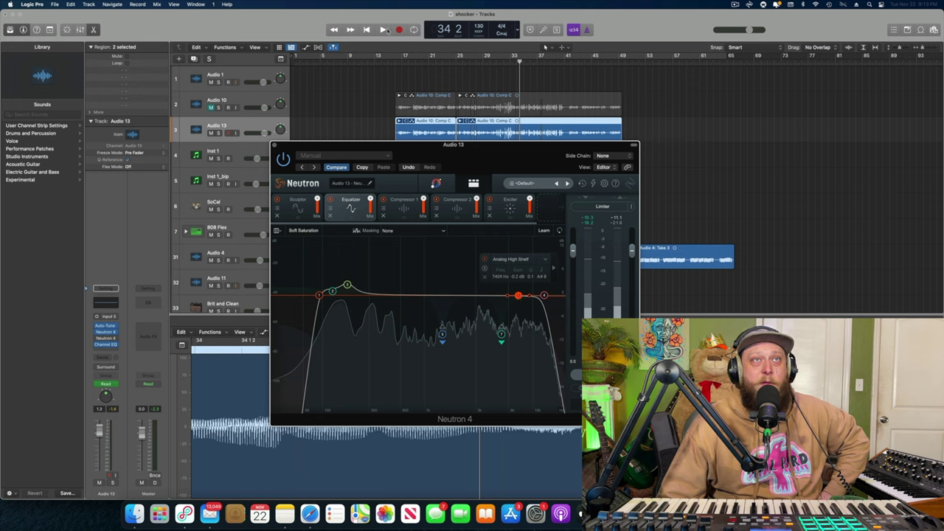
pyautogui.click(383, 29)
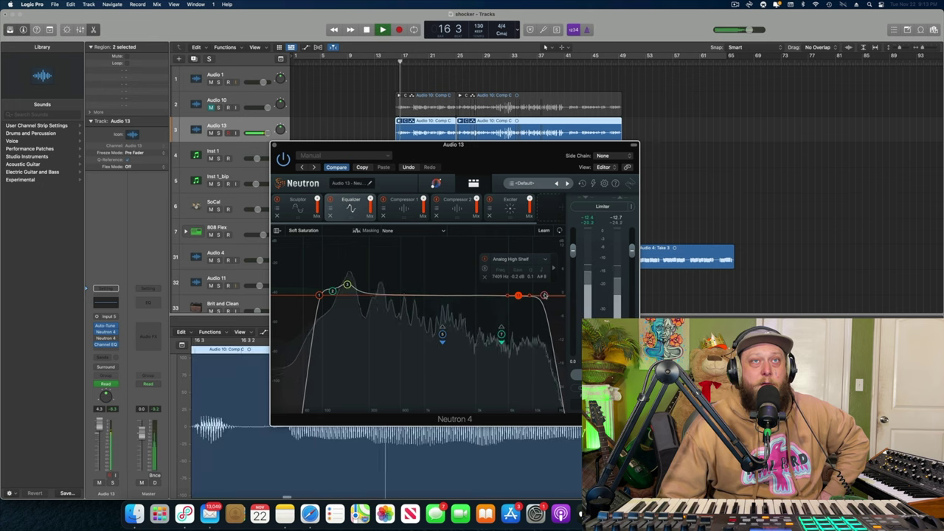
pyautogui.click(543, 295)
pyautogui.moveTo(545, 295); pyautogui.dragTo(542, 295)
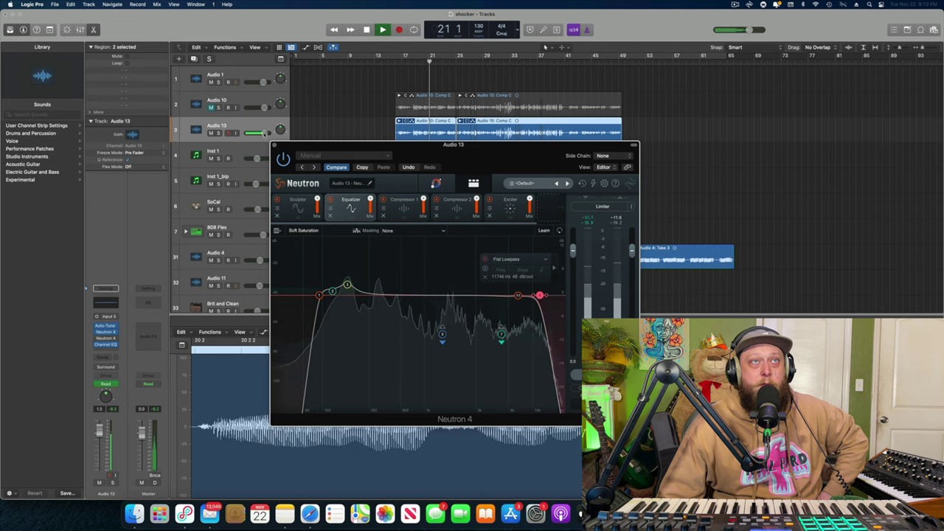
pyautogui.moveTo(264, 133); pyautogui.dragTo(263, 134)
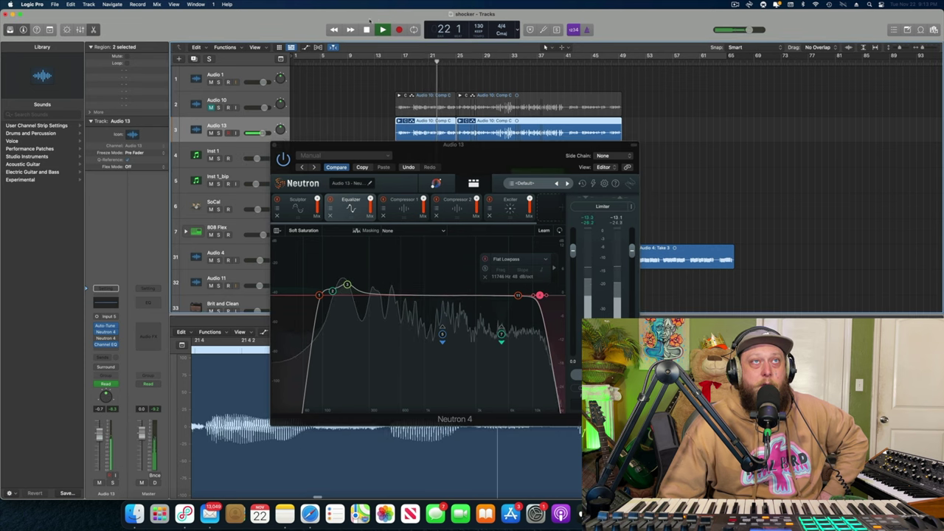
pyautogui.press('space')
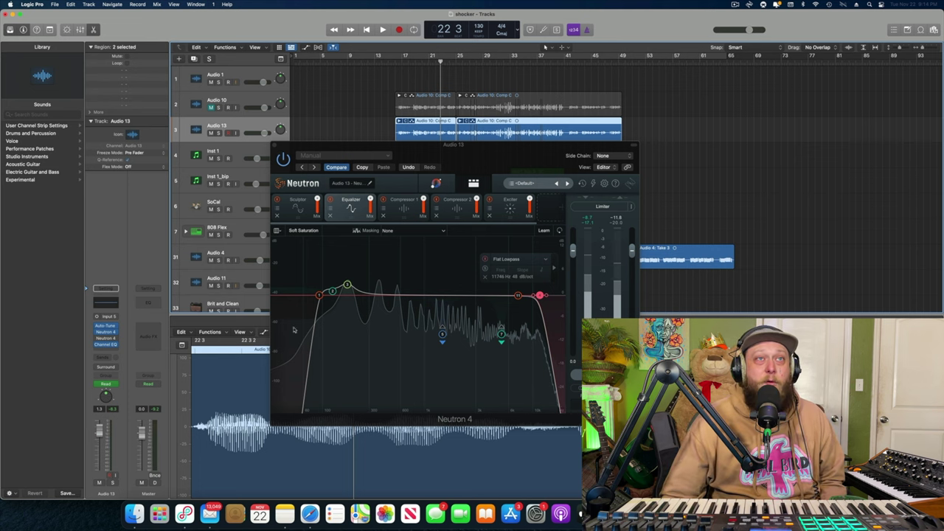
# Compare the Compressor 1, Equalizer, Compressor 2 and Sculptor settings on the vocal.
pyautogui.click(404, 208)
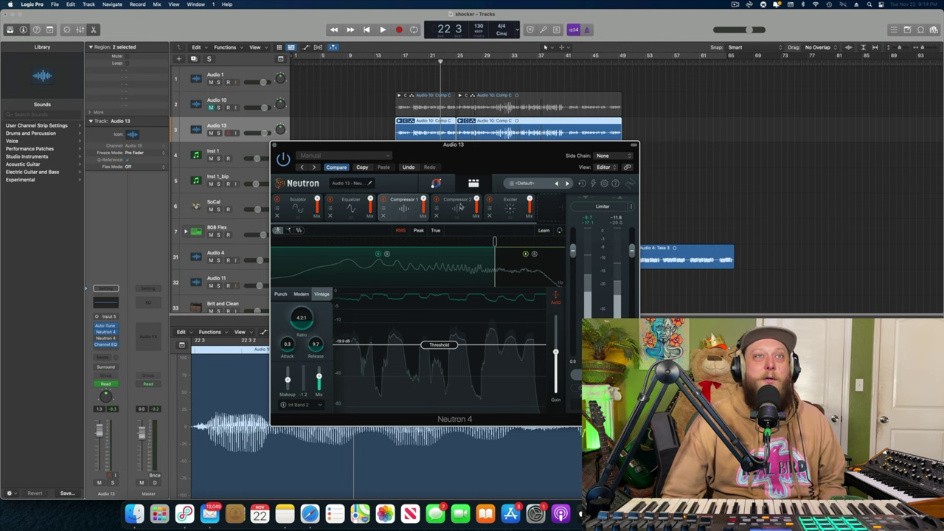
pyautogui.click(353, 206)
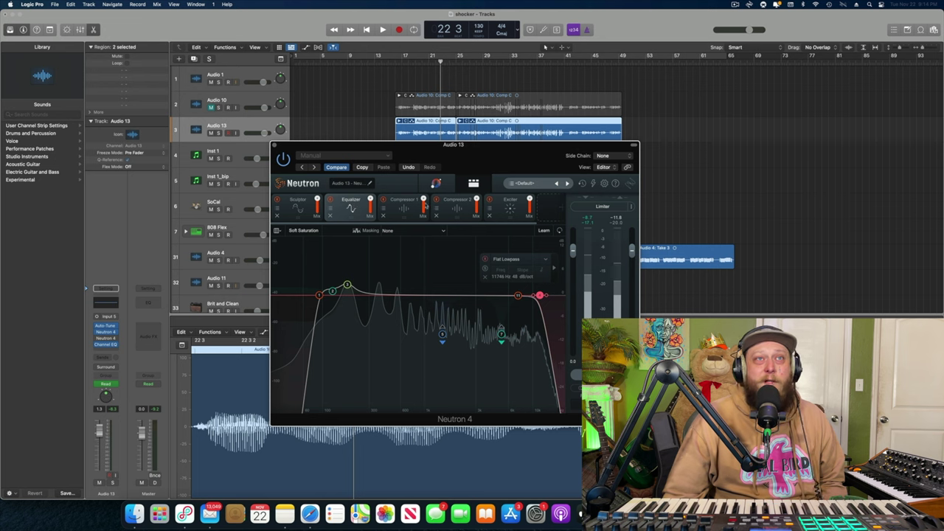
pyautogui.click(455, 205)
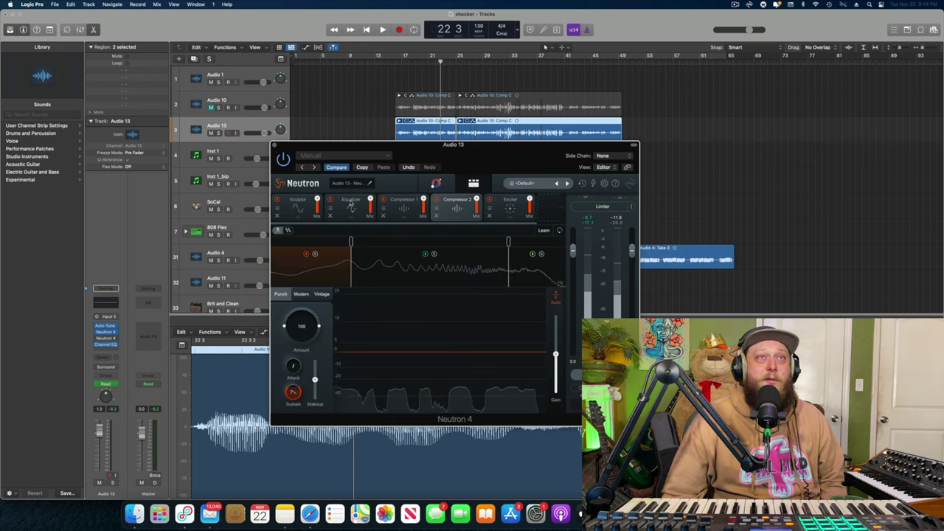
pyautogui.click(351, 205)
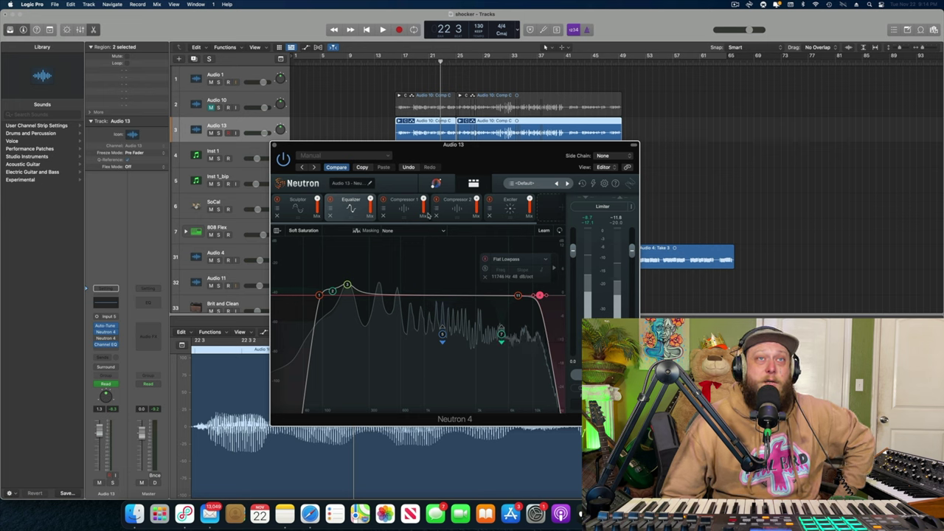
pyautogui.click(404, 202)
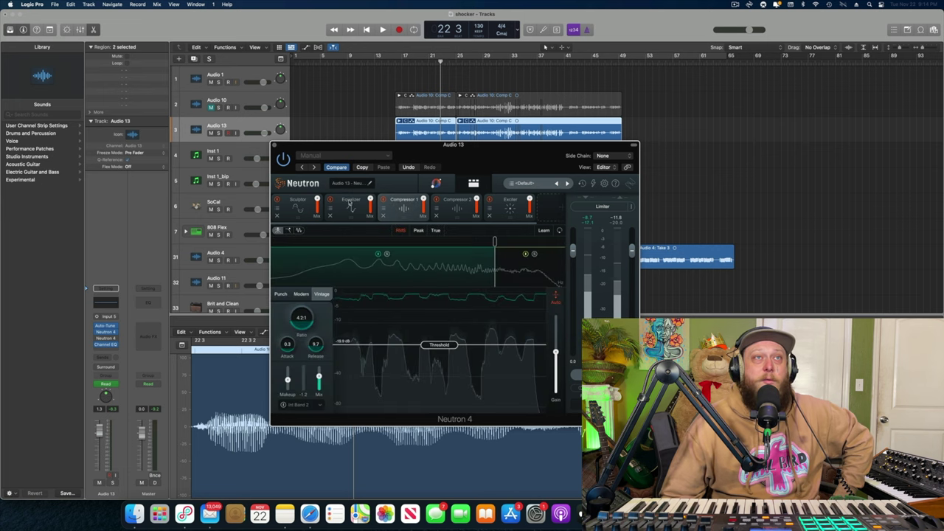
pyautogui.click(299, 201)
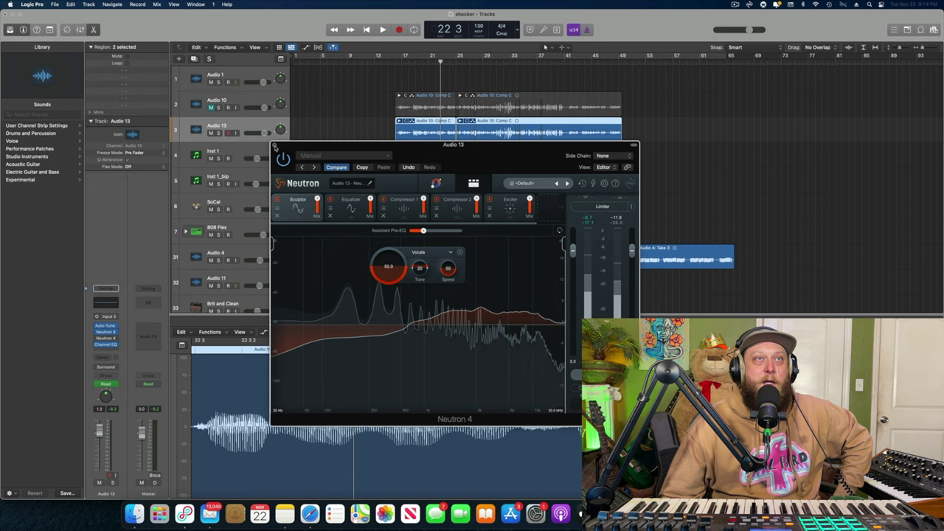
# Close the vocal's Neutron window and mute the Audio 13 track.
pyautogui.click(275, 145)
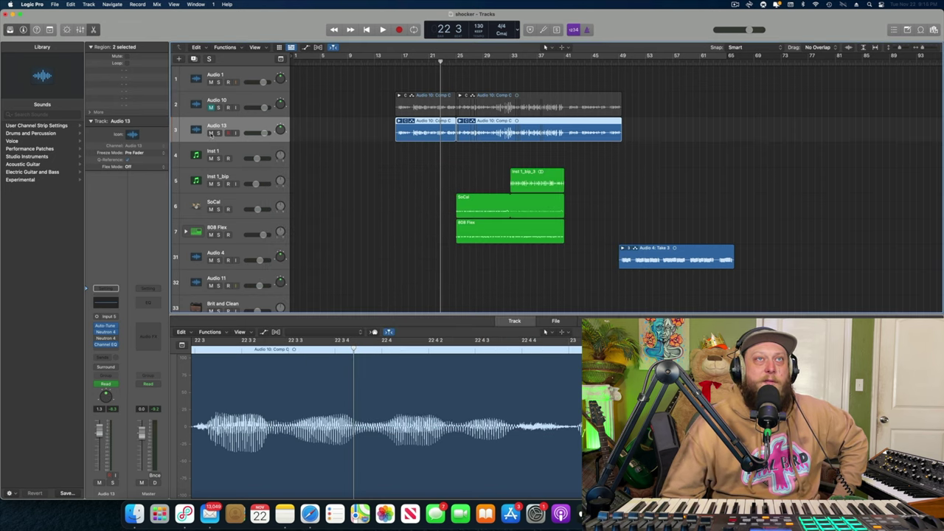
pyautogui.click(211, 133)
# Select the Elevation Wurlie track, listen to the instrumental parts from about bar 9, and stop playback.
pyautogui.scroll(-5, 307, 174)
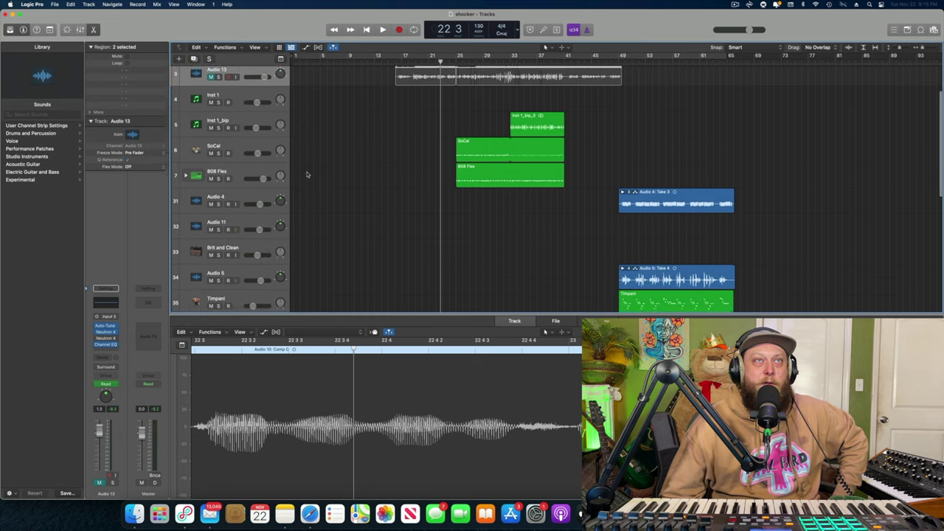
pyautogui.scroll(-12, 307, 174)
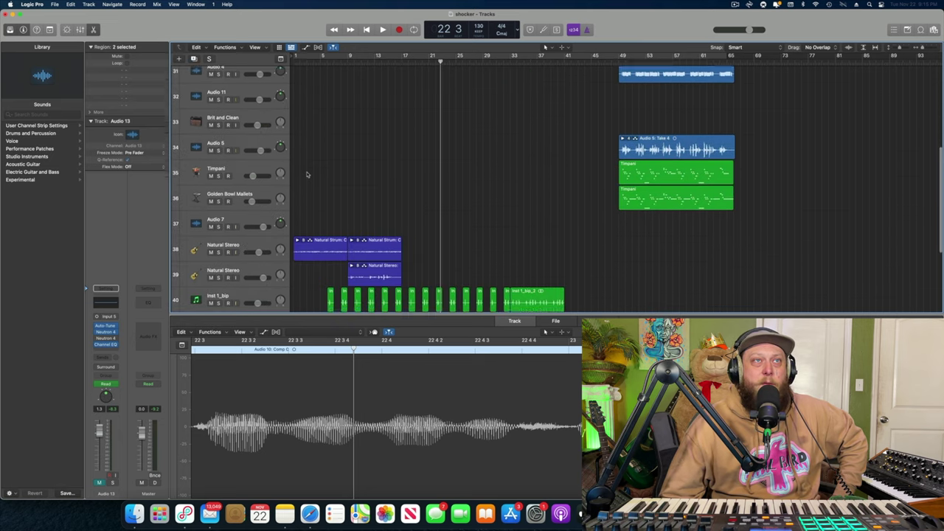
pyautogui.scroll(-2, 307, 174)
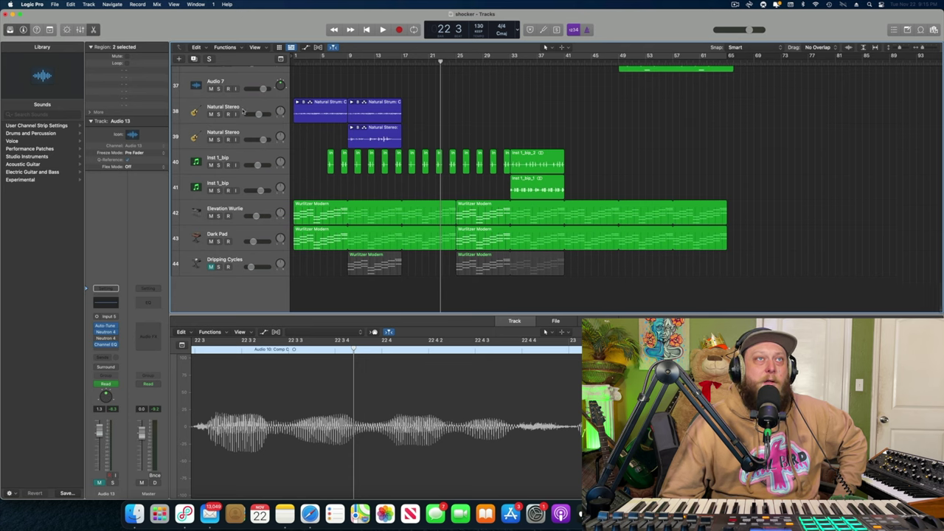
pyautogui.click(239, 210)
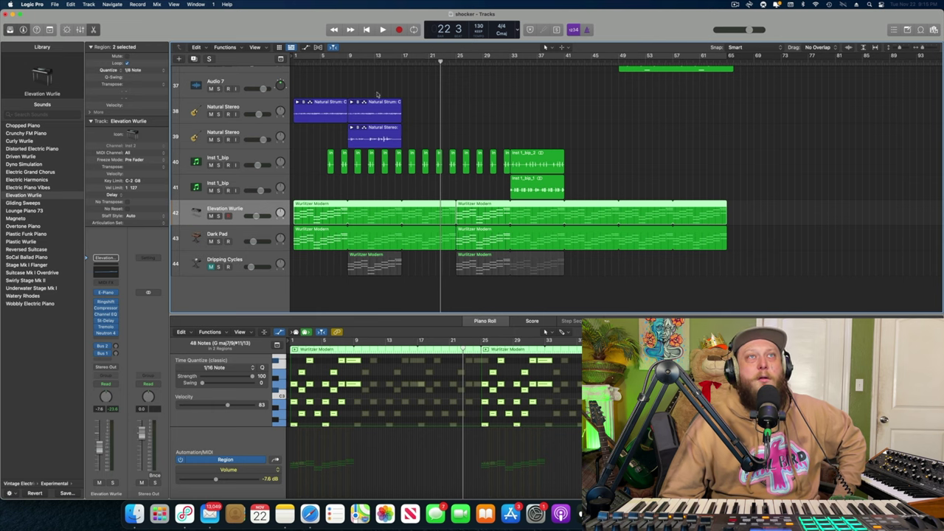
pyautogui.click(351, 55)
pyautogui.press('space')
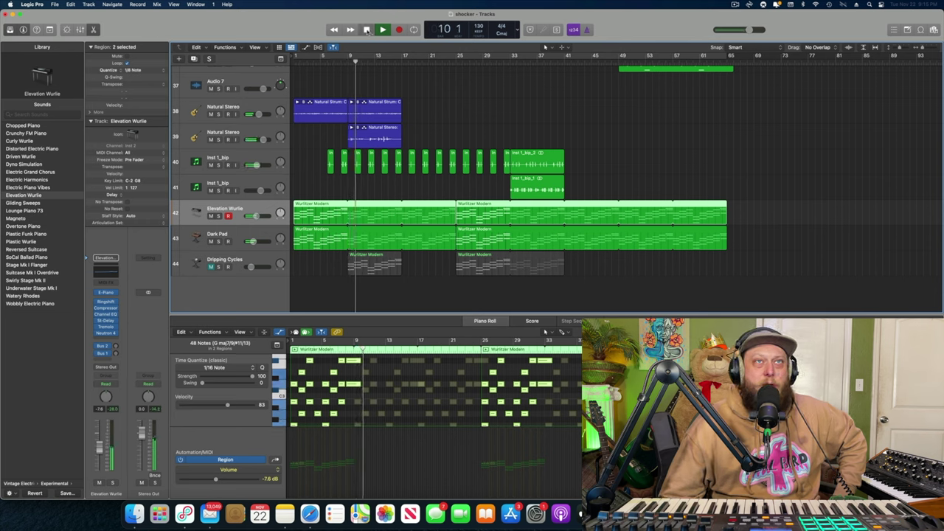
pyautogui.press('space')
# Solo the Natural Stereo guitar on track 38, play it from the start of the song, and stop playback.
pyautogui.click(218, 117)
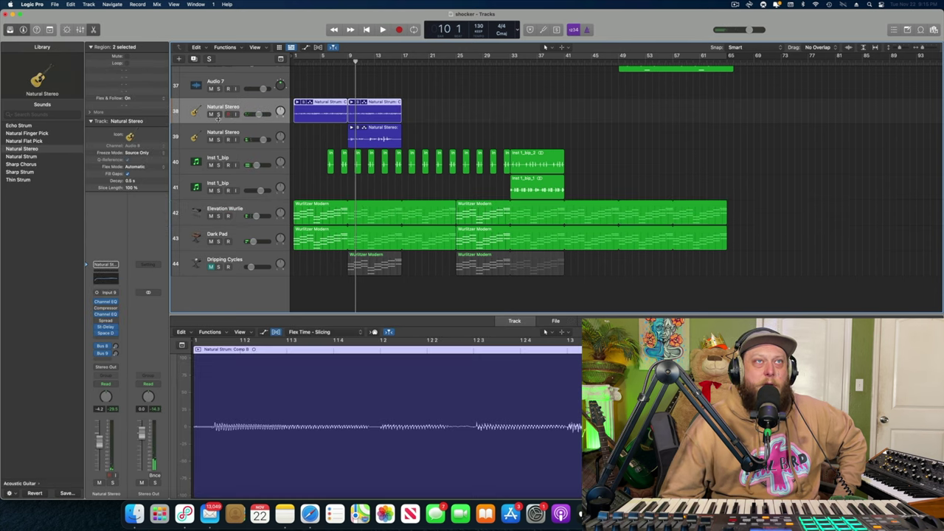
pyautogui.click(218, 114)
pyautogui.click(370, 31)
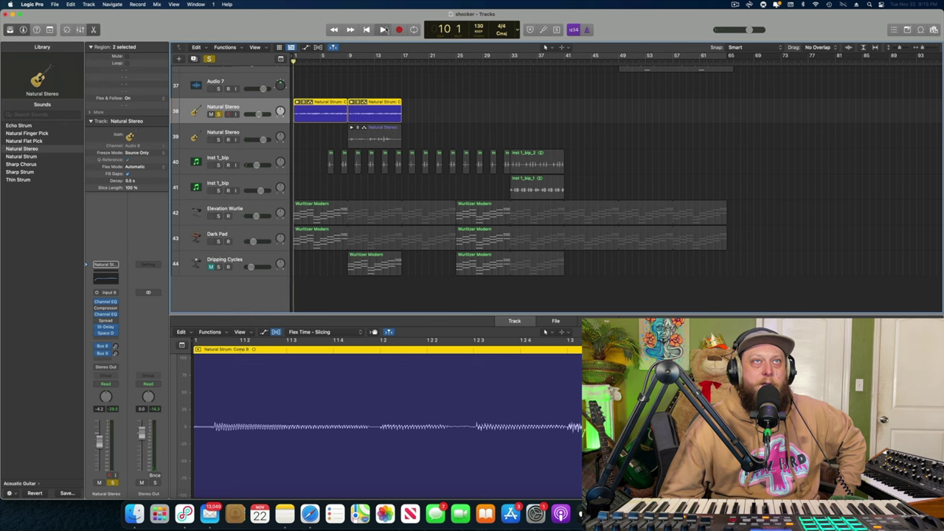
pyautogui.press('space')
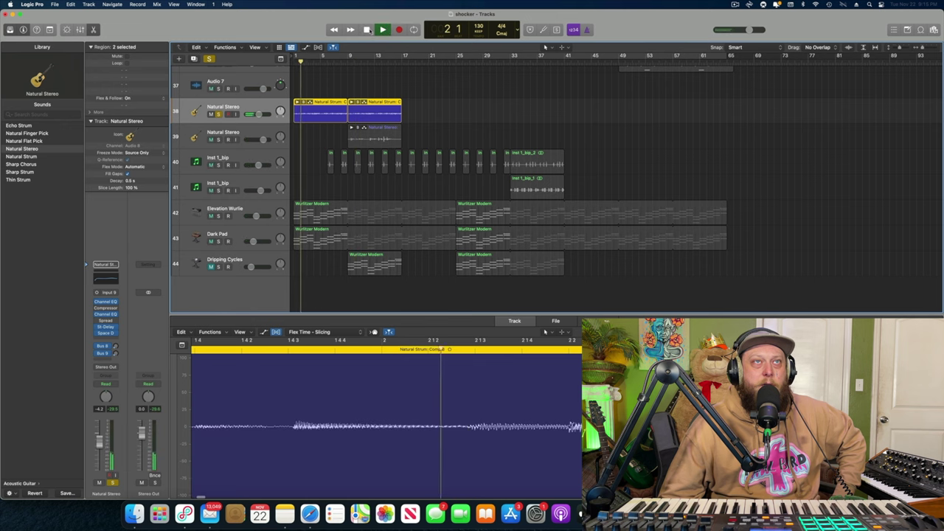
pyautogui.click(368, 30)
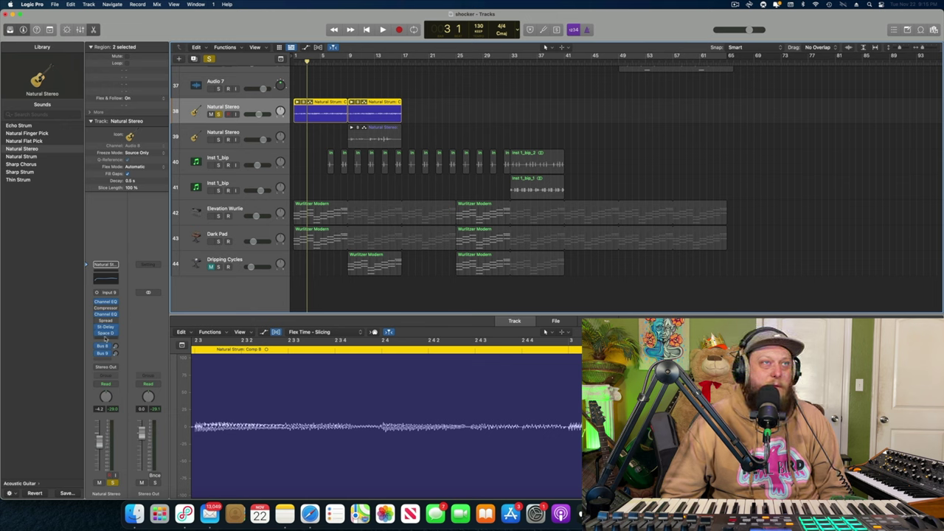
# Insert a stereo Neutron 4 after Space D on the Natural Stereo track and open its assistant view.
pyautogui.click(108, 337)
pyautogui.moveTo(123, 372)
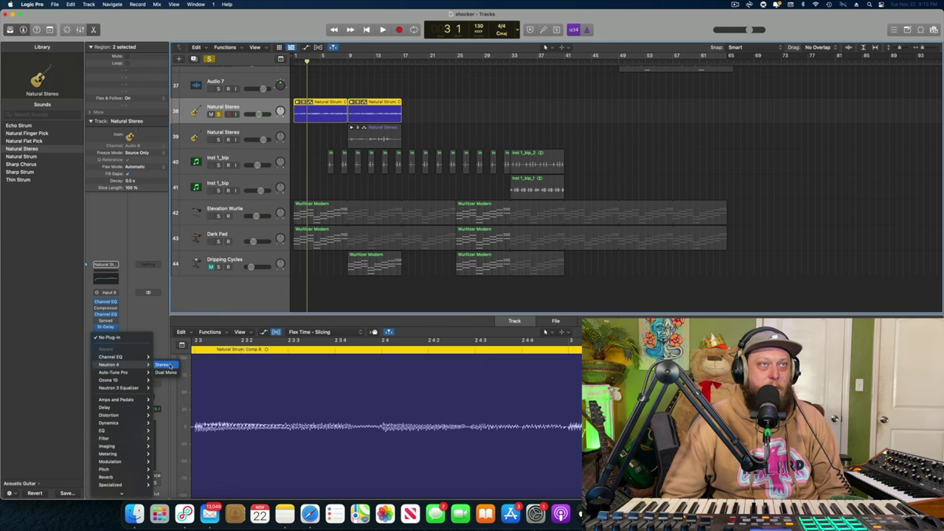
pyautogui.click(170, 365)
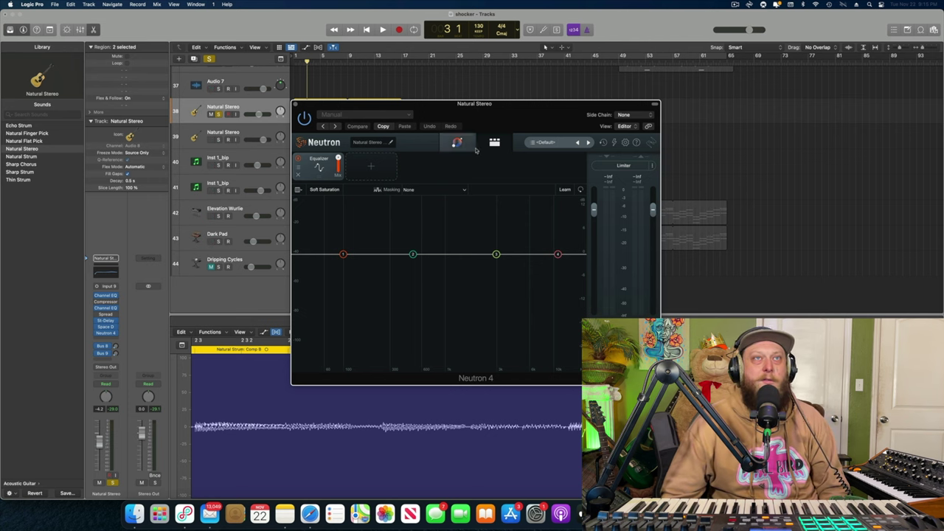
pyautogui.moveTo(484, 120); pyautogui.dragTo(500, 140)
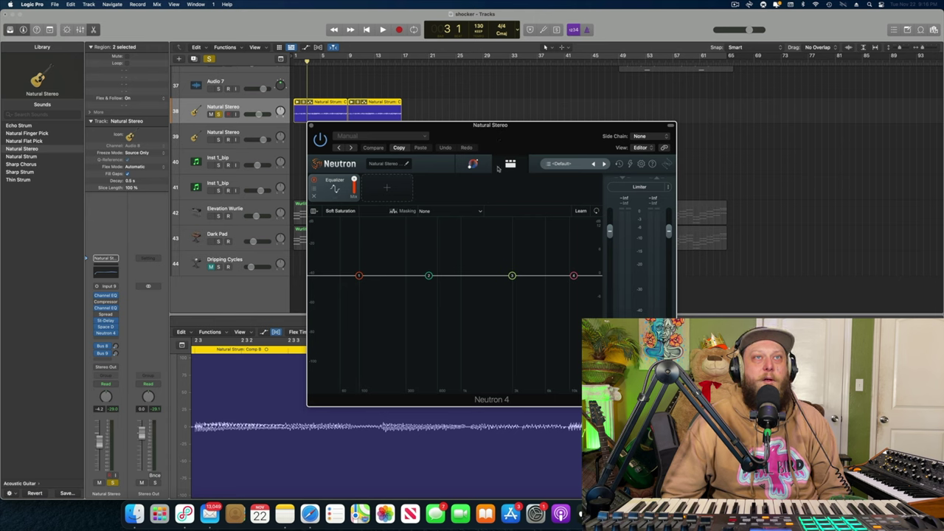
pyautogui.click(480, 163)
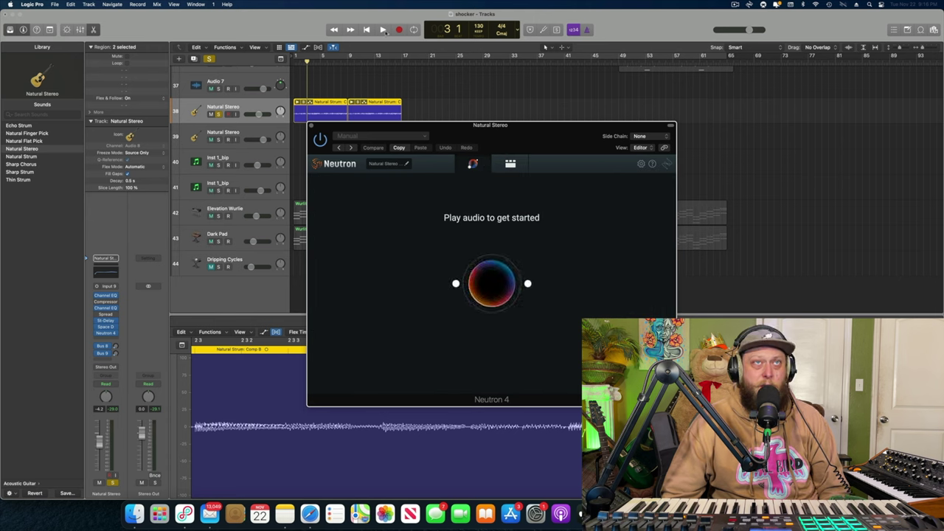
# Play the soloed Natural Stereo guitar for Neutron's assistant to analyse, and stop playback after it generates the Guitar tone match.
pyautogui.click(382, 31)
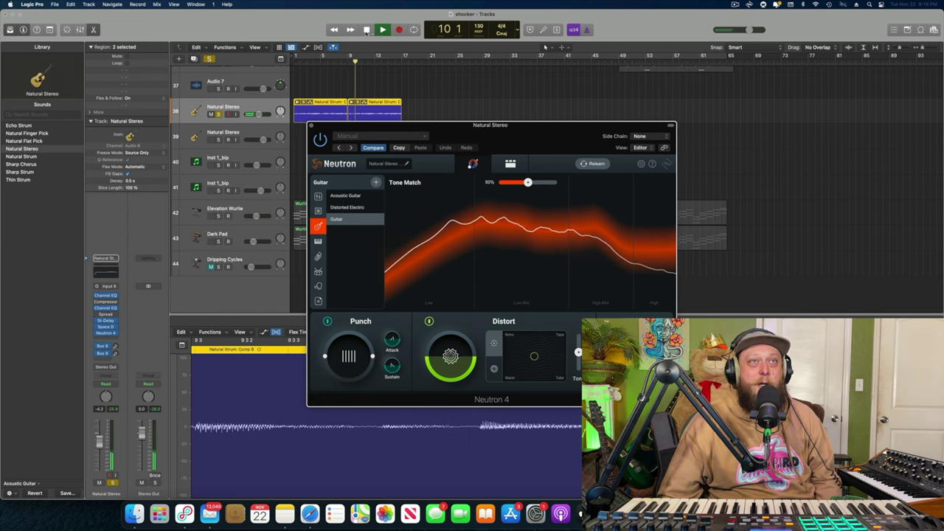
pyautogui.click(374, 147)
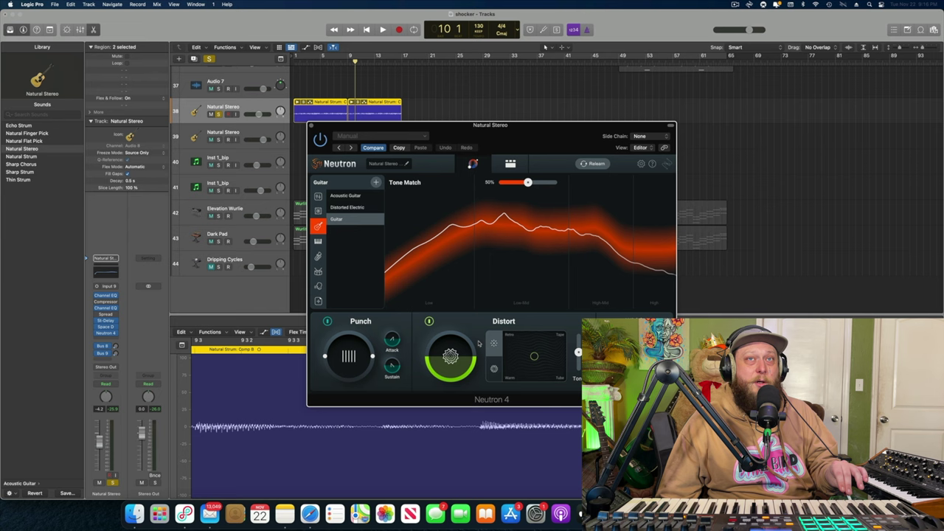
# Examine the assistant's module settings for the guitar in Neutron's detailed view, covering the Sculptor, Equalizer, Compressor 1 and Compressor 2.
pyautogui.click(510, 163)
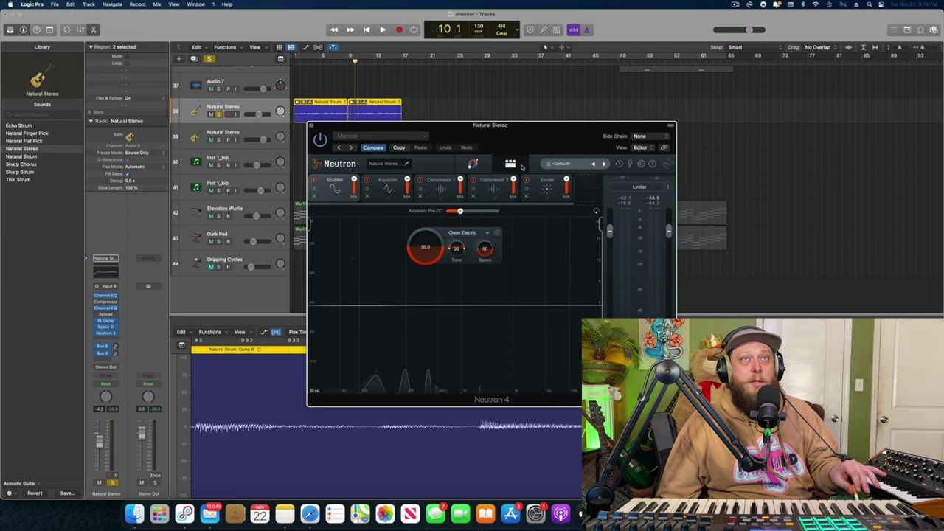
pyautogui.click(389, 189)
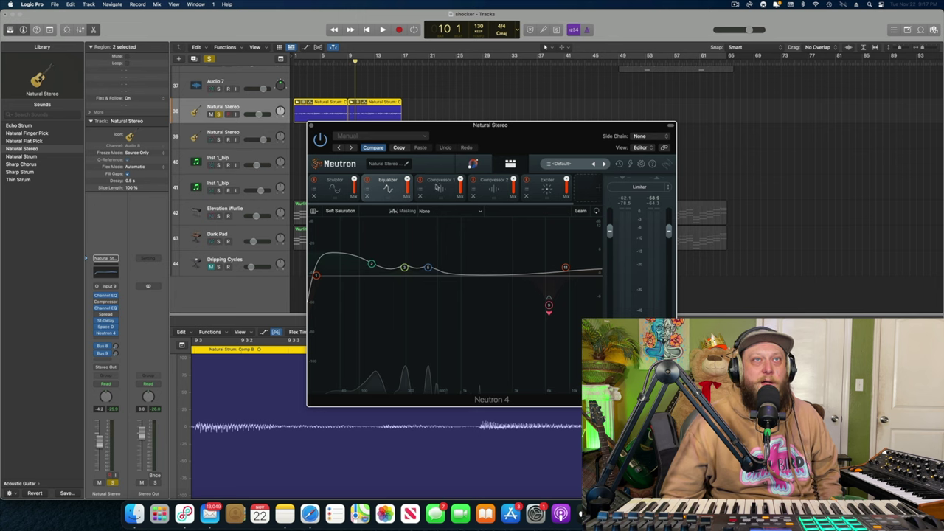
pyautogui.click(438, 187)
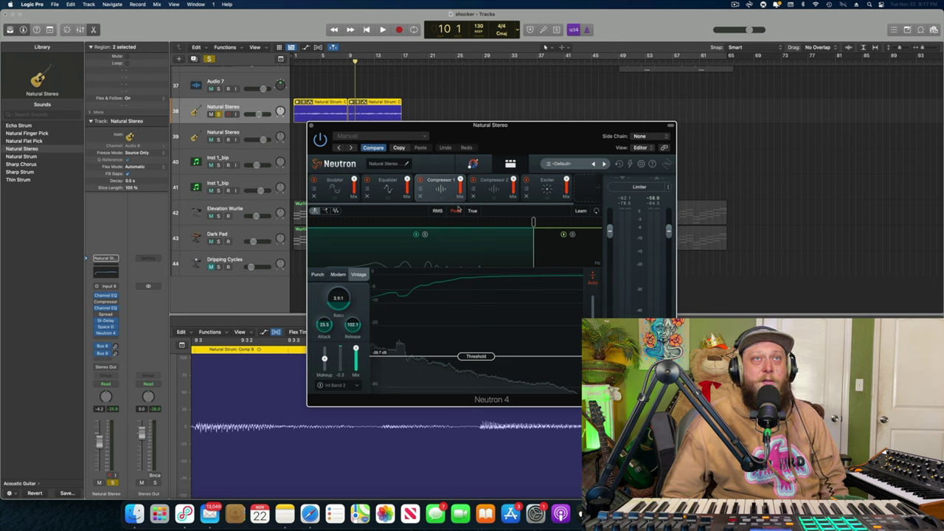
pyautogui.click(492, 188)
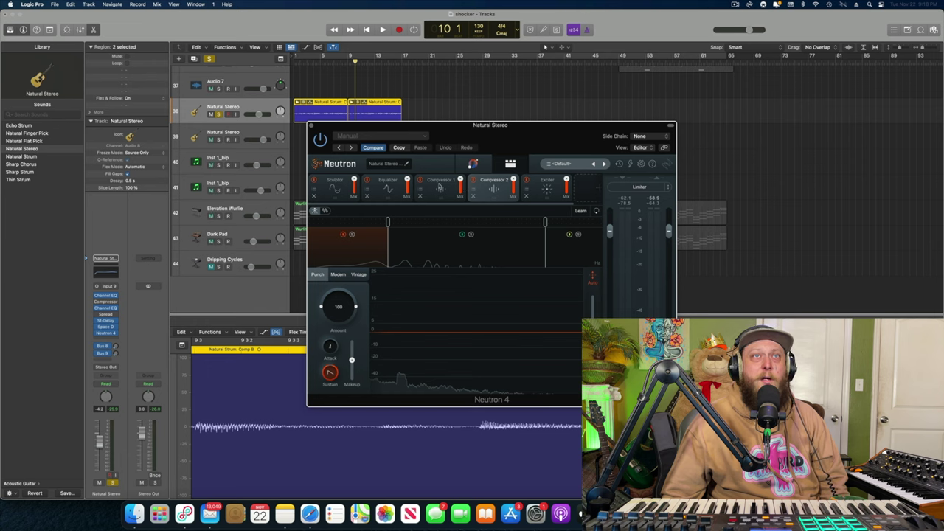
pyautogui.click(440, 187)
pyautogui.click(385, 186)
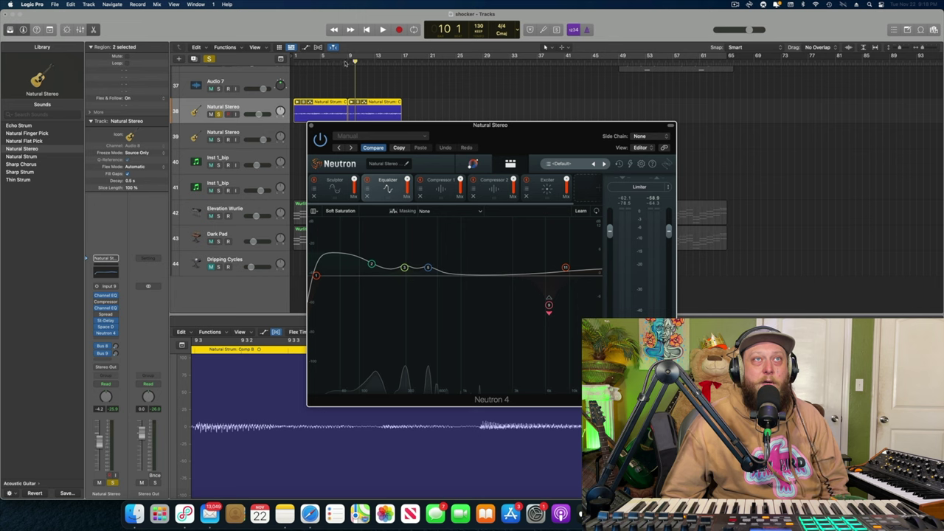
# Listen to the soloed guitar from about bar 9 with Neutron's Equalizer in view, and stop playback.
pyautogui.click(344, 63)
pyautogui.press('space')
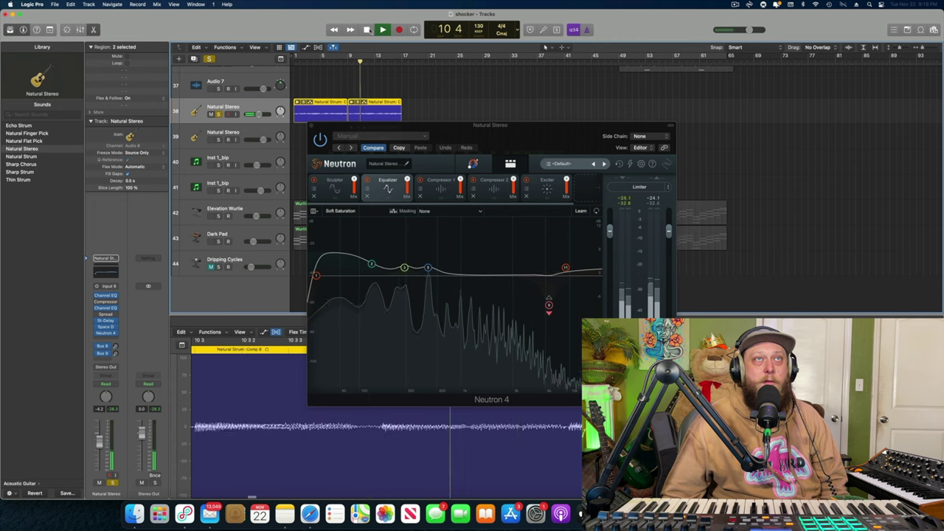
pyautogui.click(367, 30)
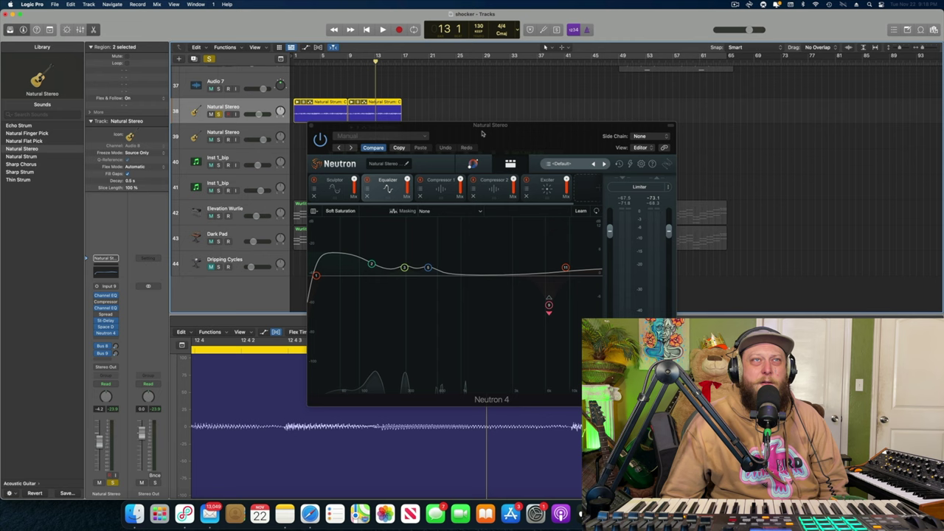
pyautogui.click(482, 133)
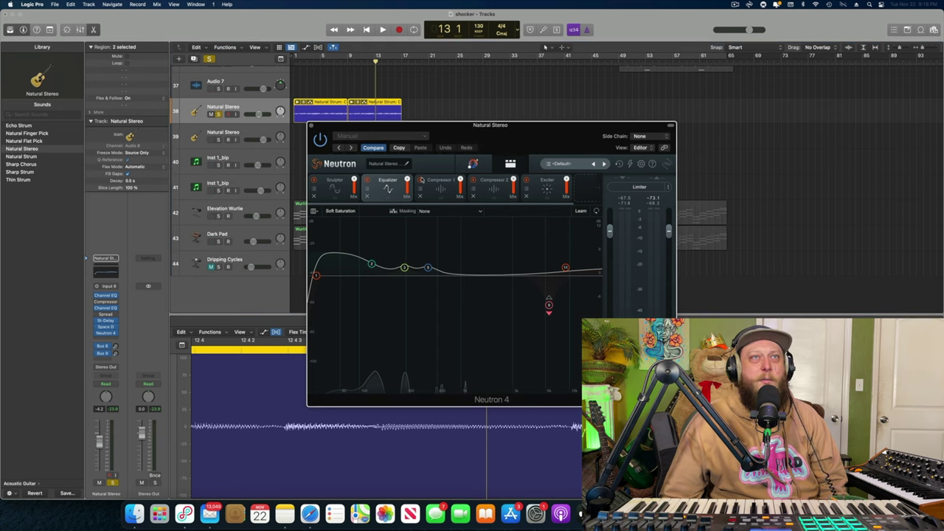
# Close the guitar's Neutron window and unsolo the Natural Stereo track.
pyautogui.click(312, 127)
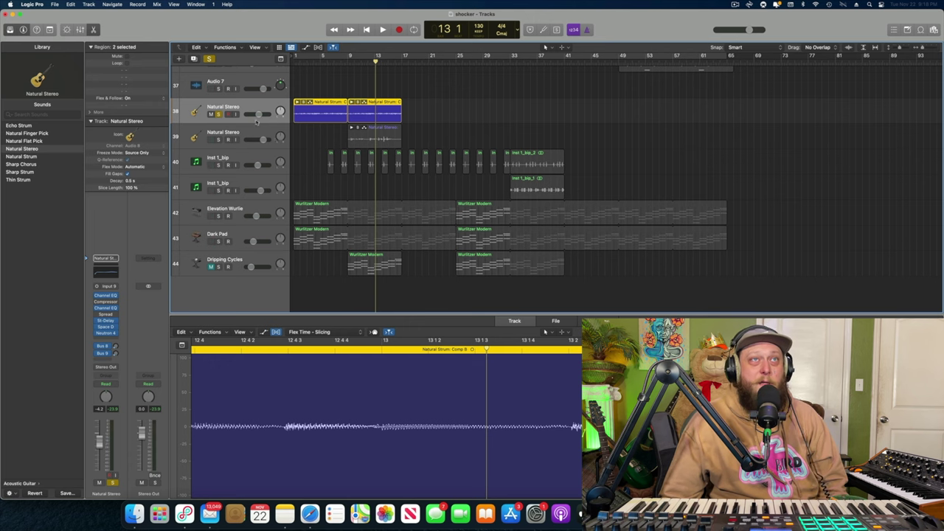
pyautogui.click(218, 114)
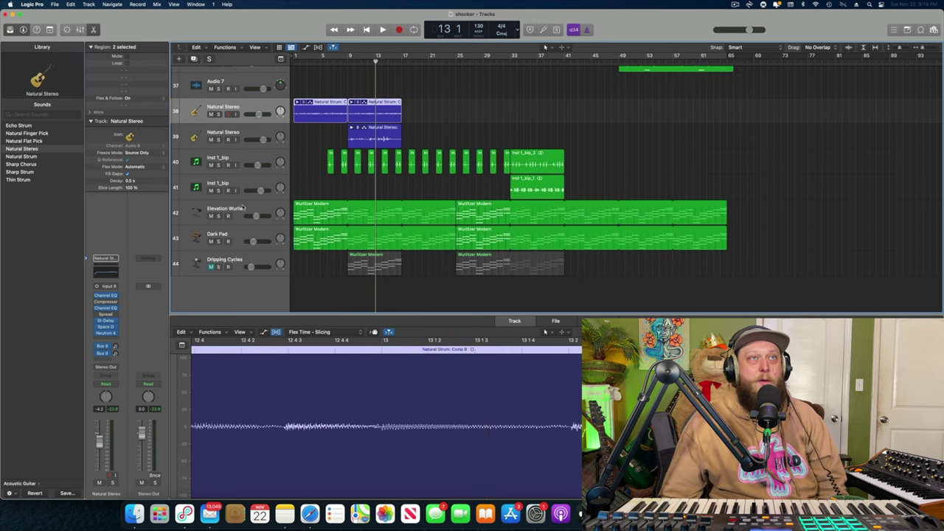
# Select the Elevation Wurlie track and bypass its existing Neutron 4.
pyautogui.click(242, 208)
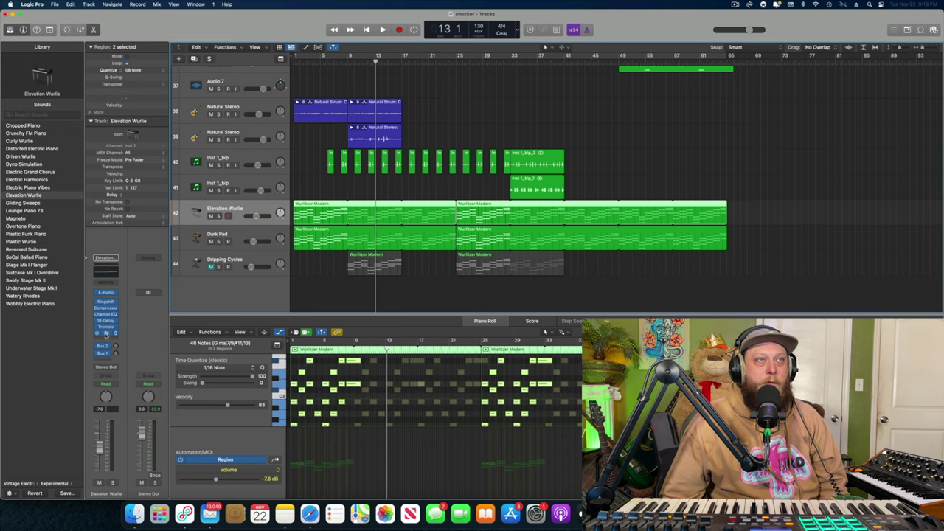
pyautogui.click(97, 334)
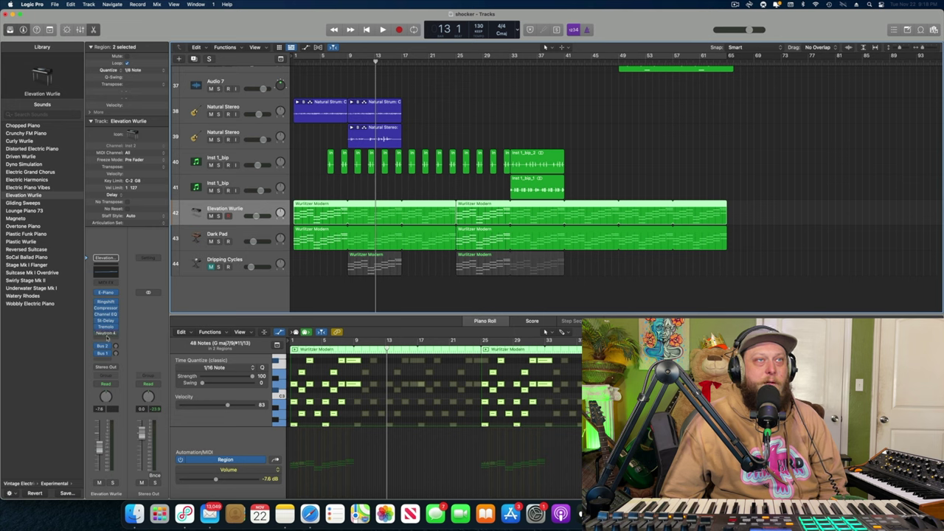
# Insert a new Neutron 4 after the bypassed one on Elevation Wurlie and open its assistant view, with the playhead just before bar 9.
pyautogui.click(347, 60)
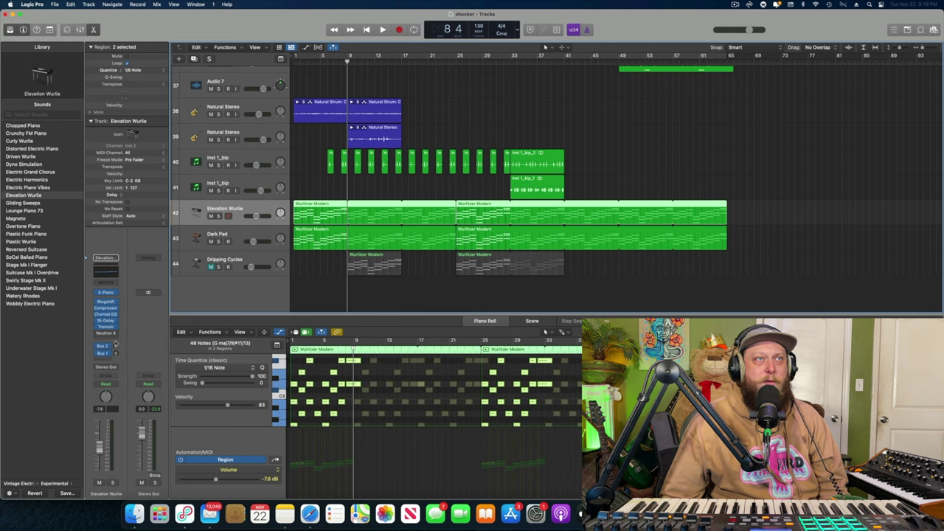
pyautogui.click(112, 340)
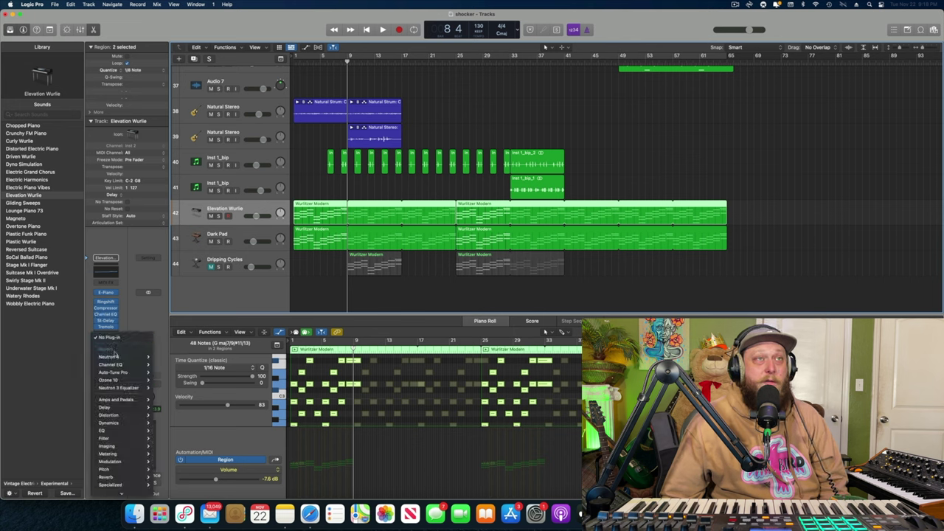
pyautogui.moveTo(140, 357)
pyautogui.click(172, 358)
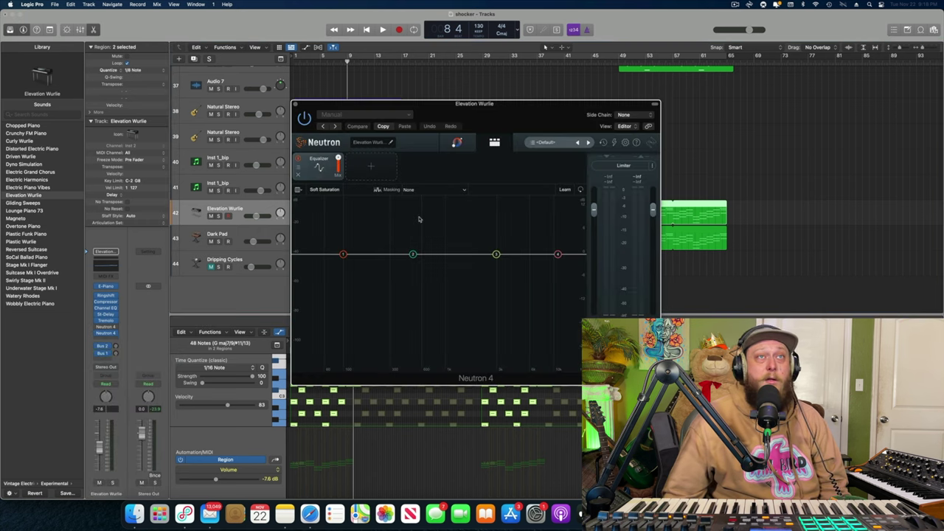
pyautogui.click(457, 142)
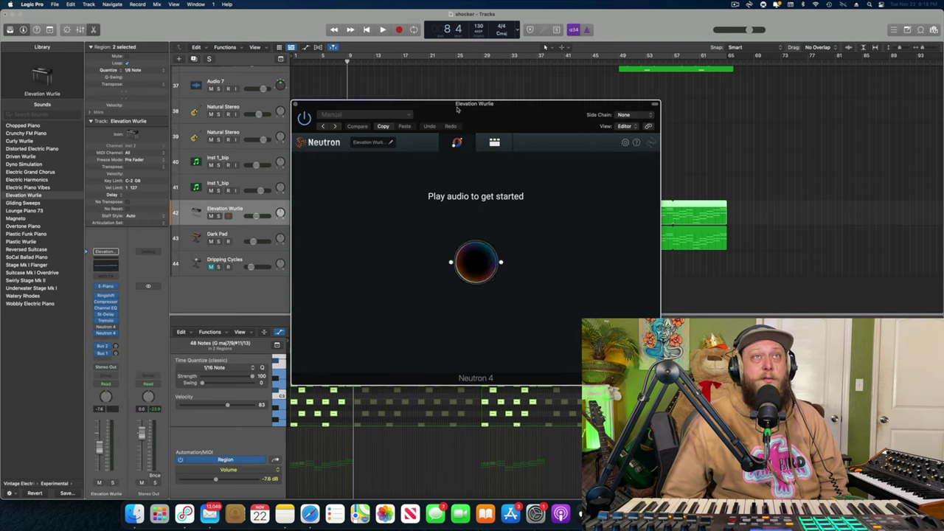
pyautogui.moveTo(377, 106); pyautogui.dragTo(540, 106)
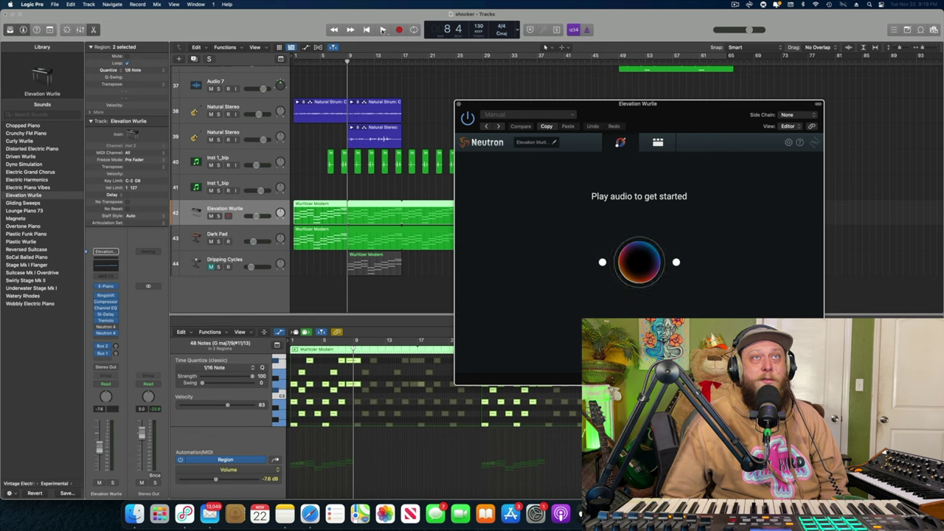
# Play the song for Neutron's assistant to analyse the Elevation Wurlie, stop playback, and use the Piano target under Keys.
pyautogui.click(383, 30)
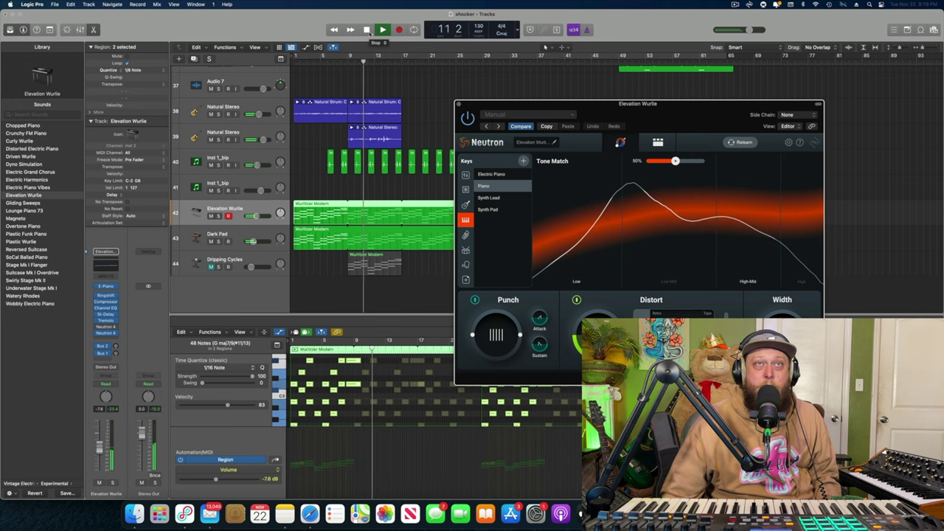
pyautogui.click(367, 29)
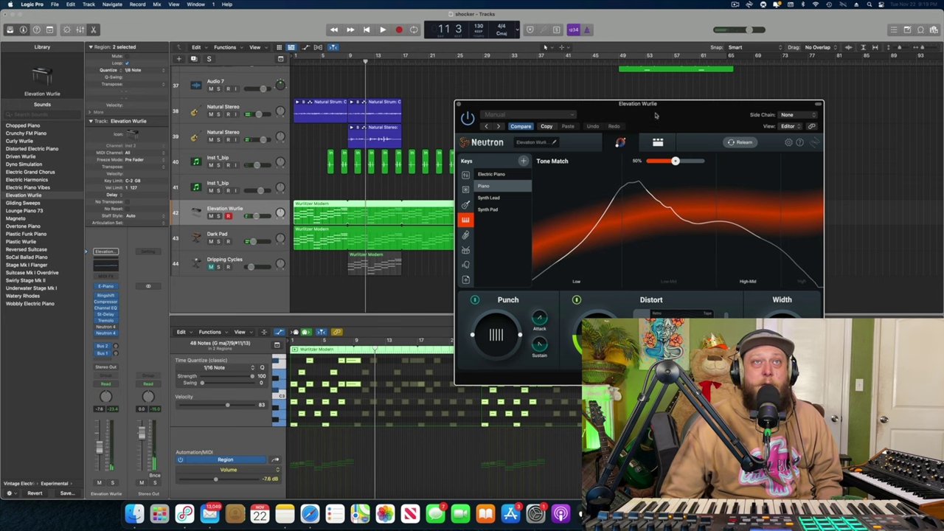
pyautogui.moveTo(505, 105); pyautogui.dragTo(399, 106)
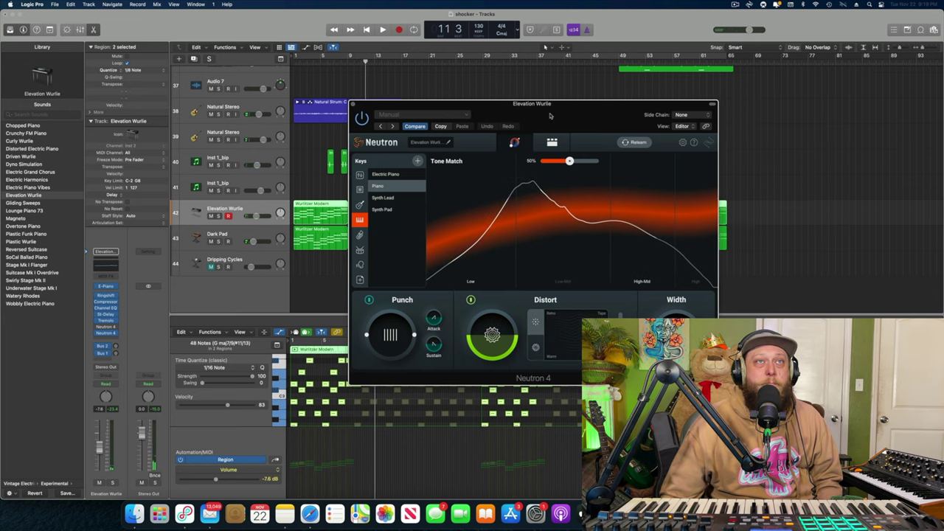
pyautogui.click(395, 185)
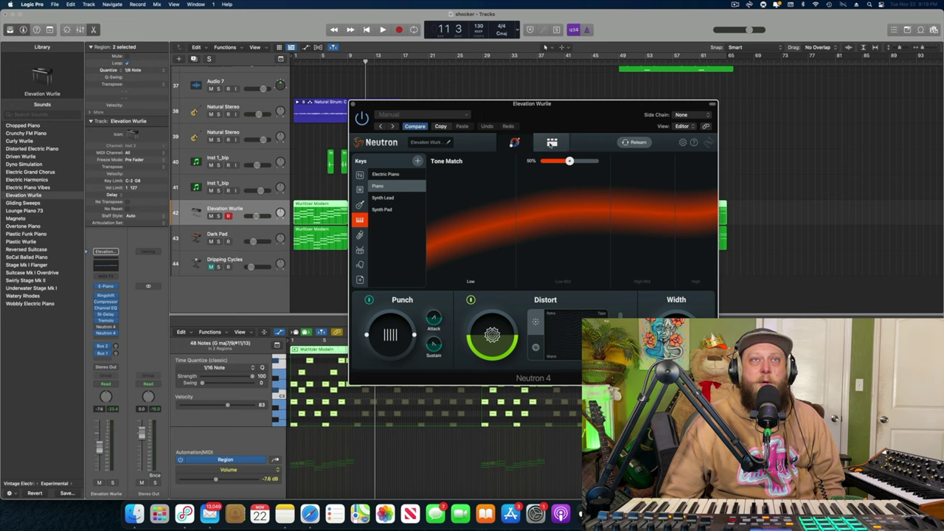
# Examine the assistant's Sculptor, Equalizer and Compressor 1 settings for the Wurlie in Neutron's detailed view.
pyautogui.click(552, 143)
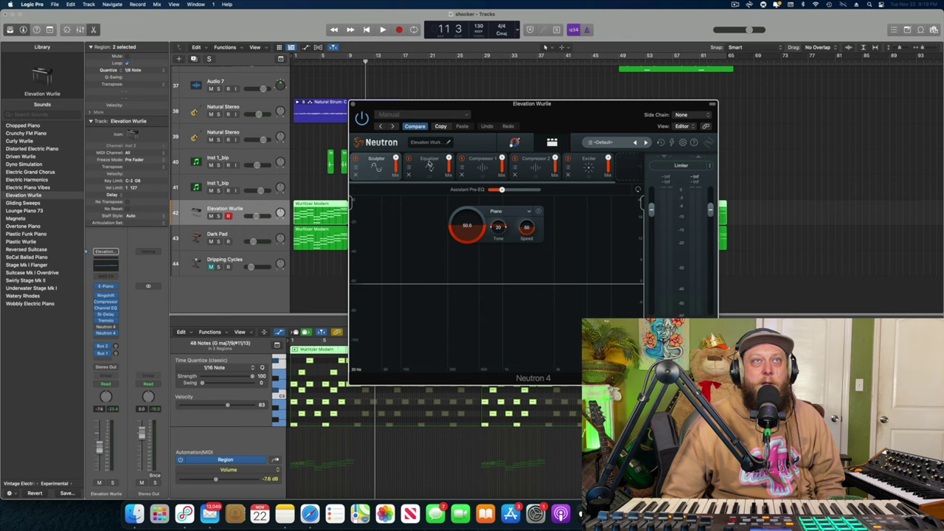
pyautogui.click(429, 164)
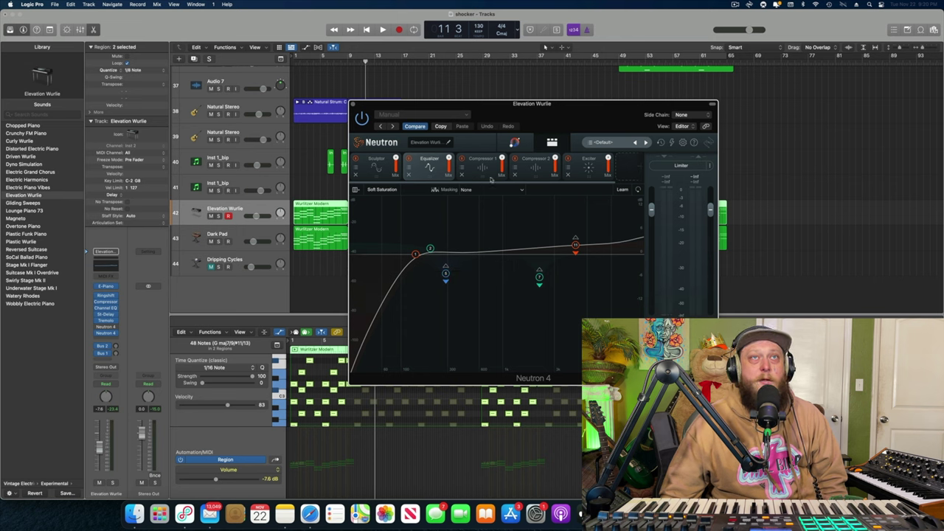
pyautogui.click(492, 168)
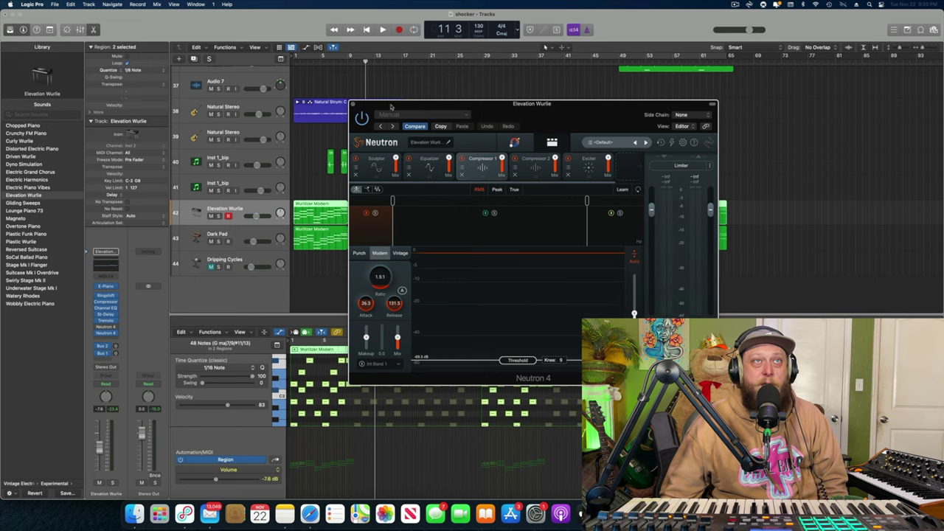
# Close the Wurlie's Neutron window, solo the Elevation Wurlie track, and play it twice from the start of the song.
pyautogui.click(353, 104)
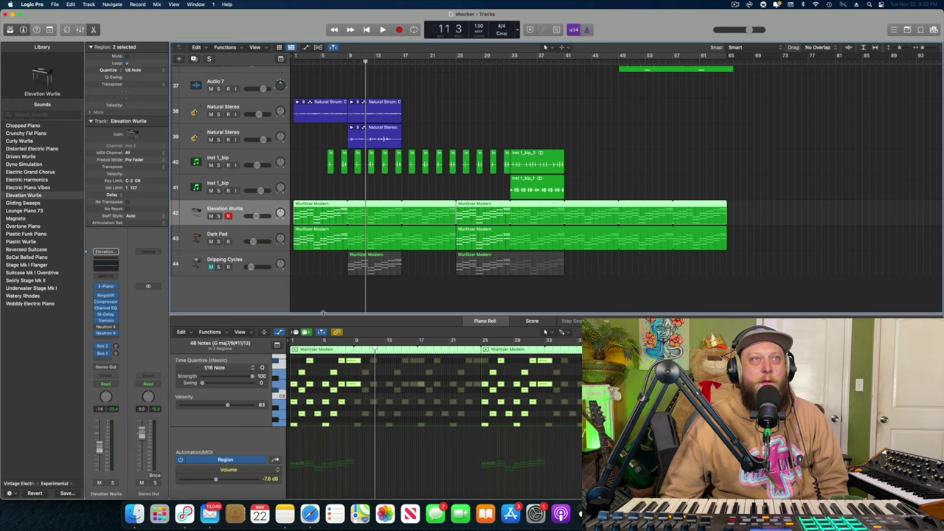
pyautogui.click(219, 215)
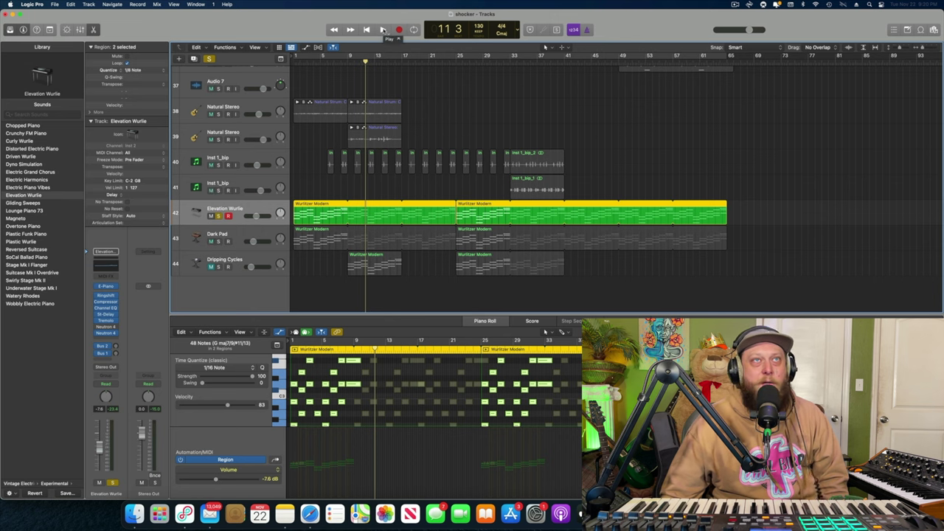
pyautogui.click(382, 30)
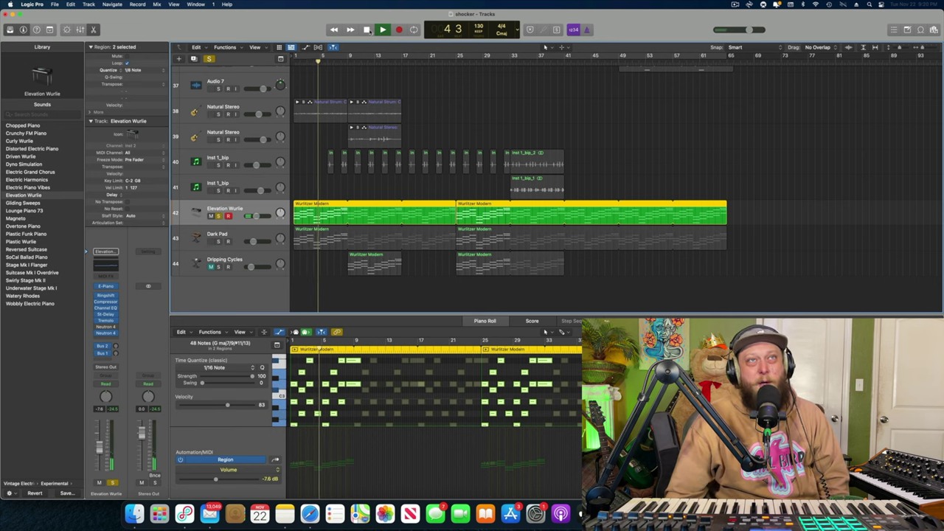
pyautogui.click(366, 30)
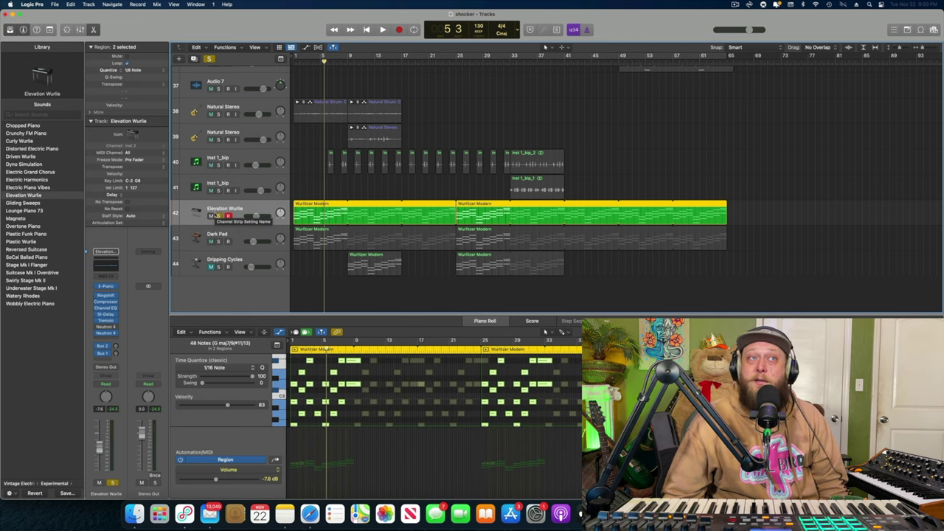
pyautogui.click(384, 30)
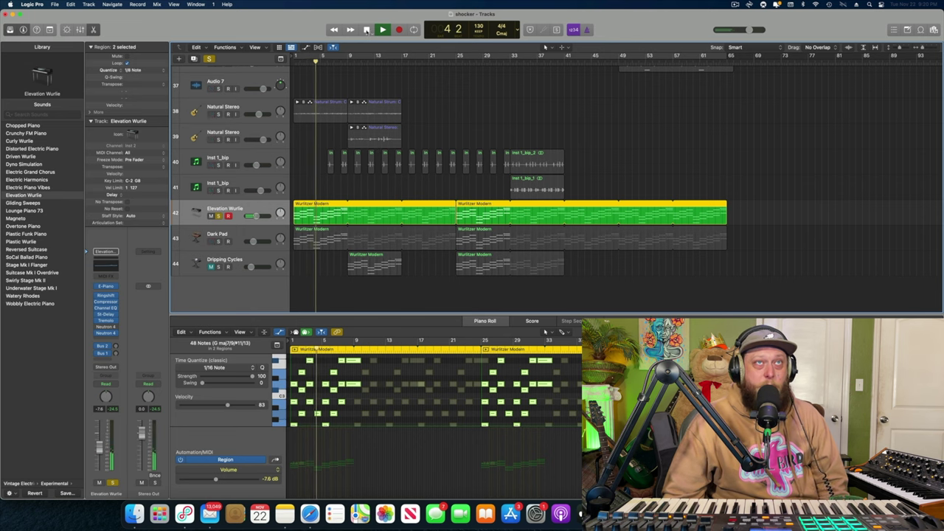
pyautogui.press('space')
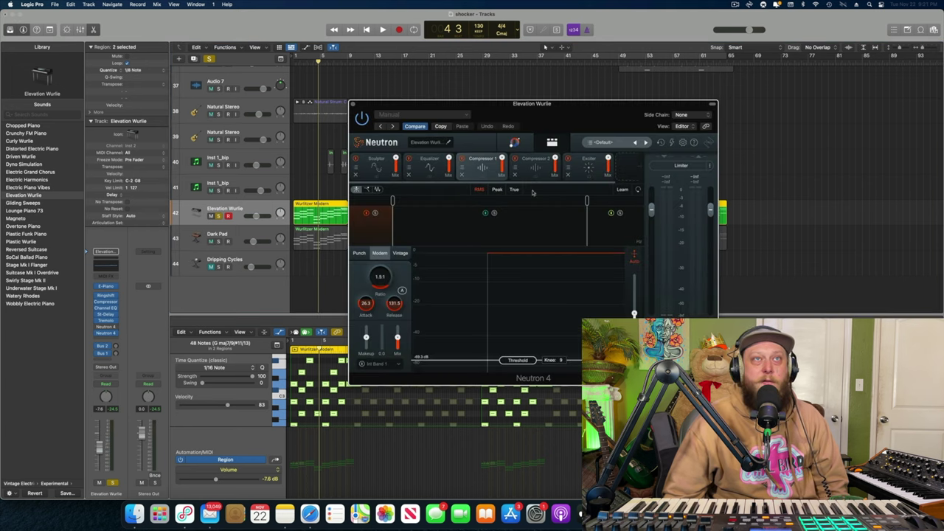
# Review the Wurlie's Equalizer, Sculptor, Compressor 2 and Exciter modules in its Neutron 4 window.
pyautogui.click(432, 161)
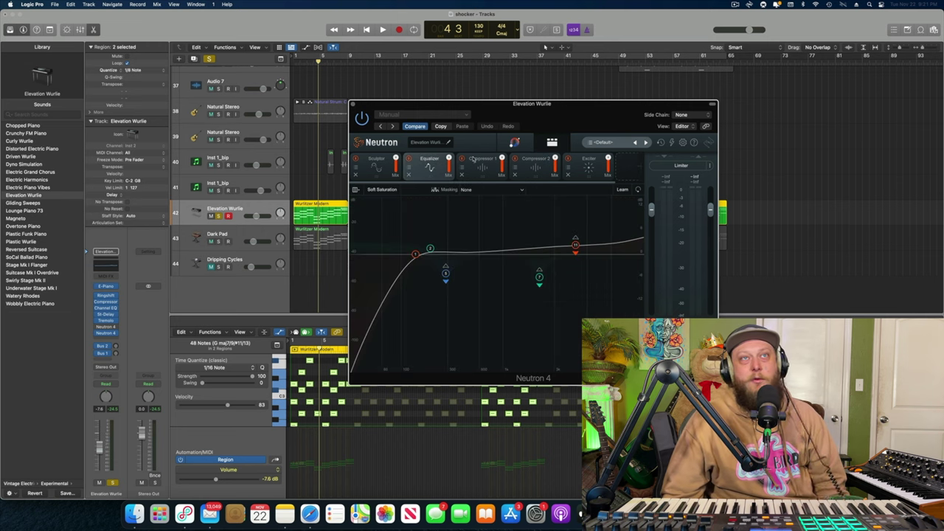
pyautogui.click(377, 159)
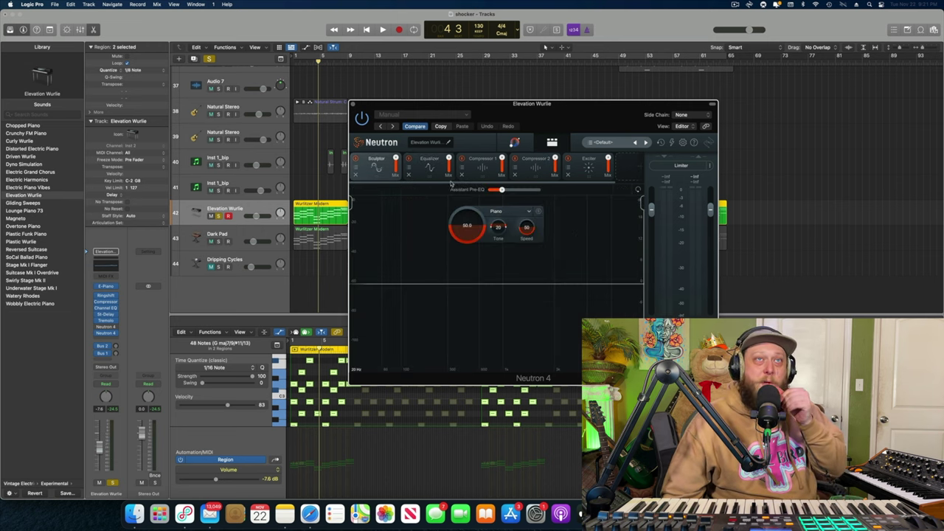
pyautogui.click(435, 166)
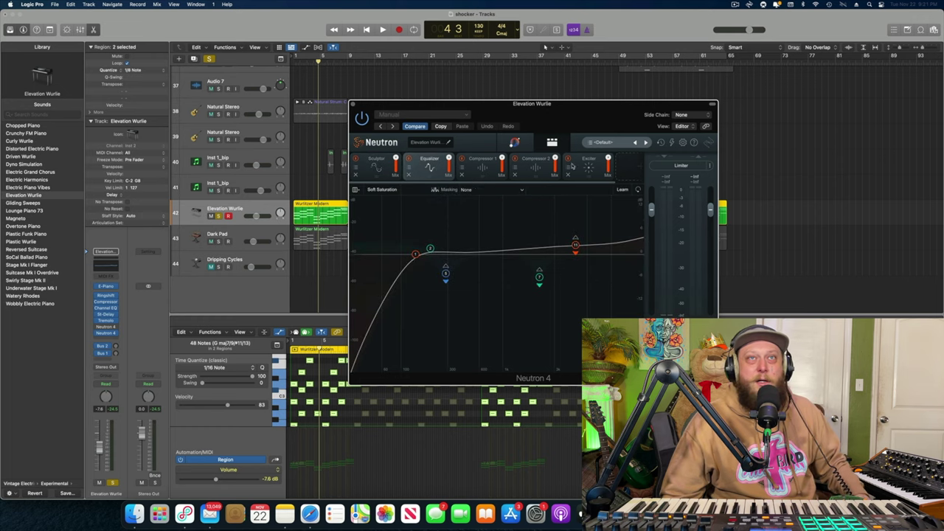
pyautogui.click(530, 160)
pyautogui.click(589, 161)
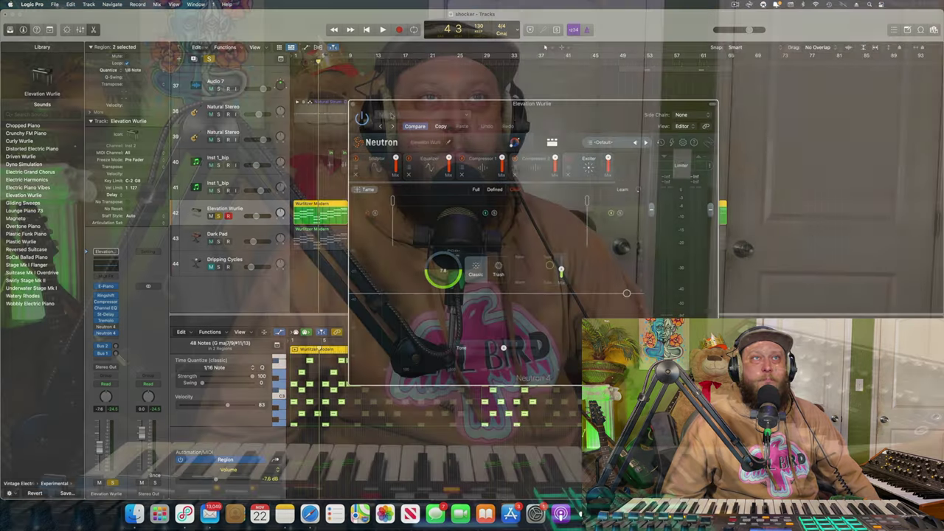